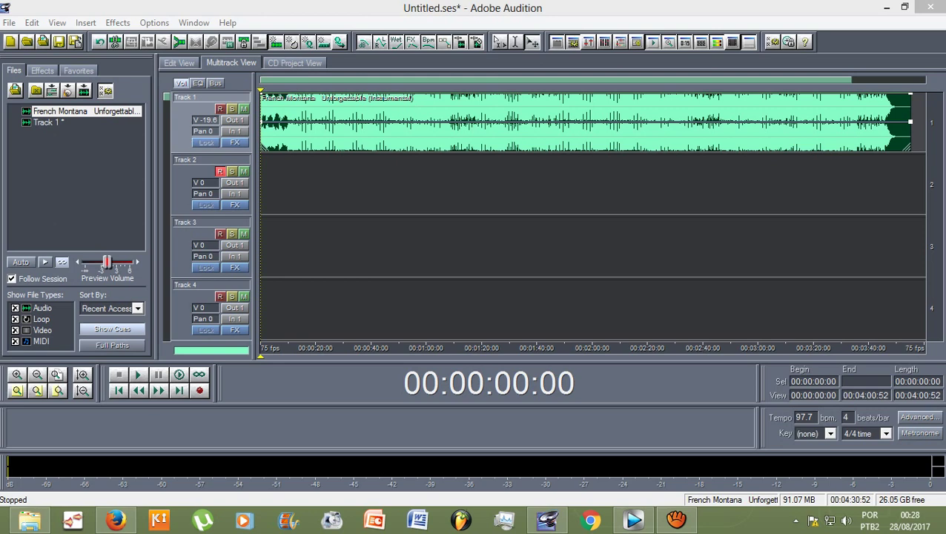
# Step: Select the instrumental clip on Track 1 and play the session from the start, stopping after a short listen
pyautogui.click(591, 184)
pyautogui.click(592, 121)
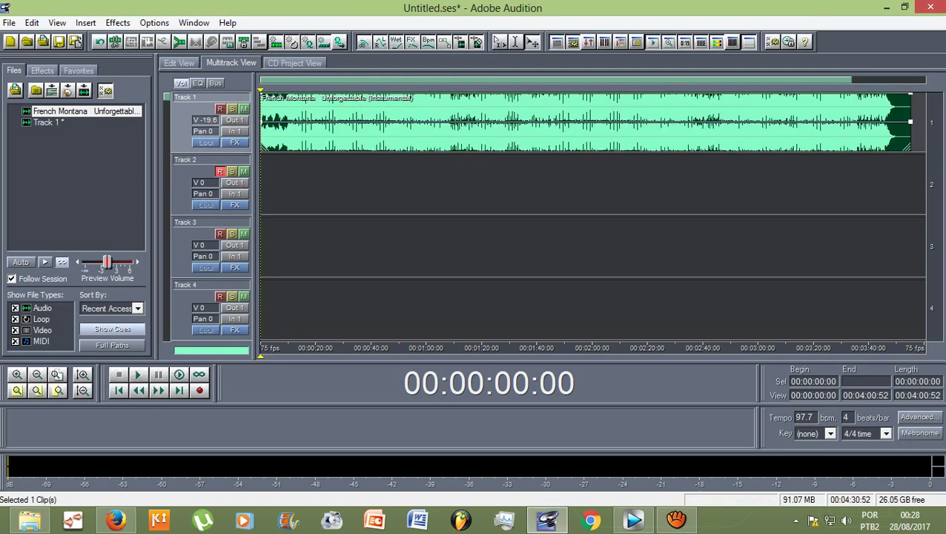
pyautogui.press('space')
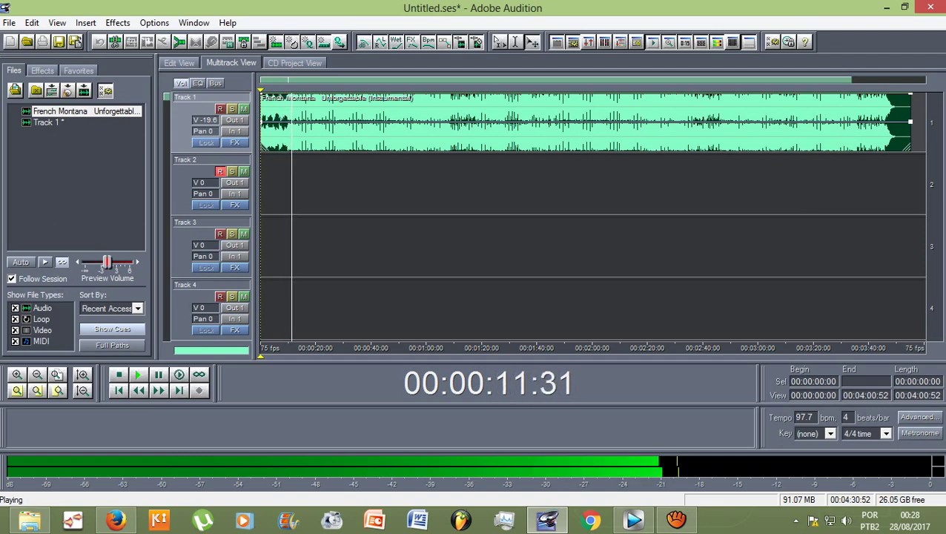
pyautogui.press('space')
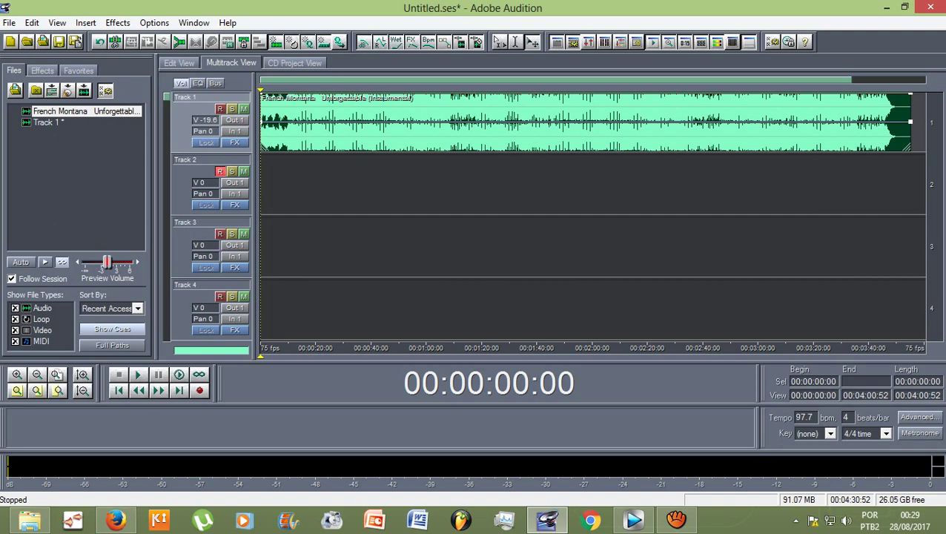
# Step: Record a vocal take of about 25 seconds onto Track 2 from the start of the session
pyautogui.click(199, 390)
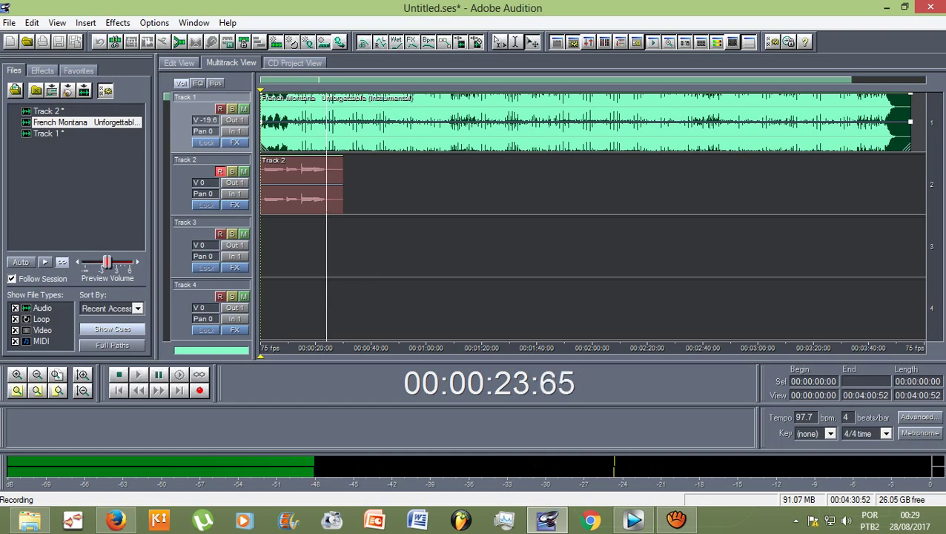
pyautogui.press('space')
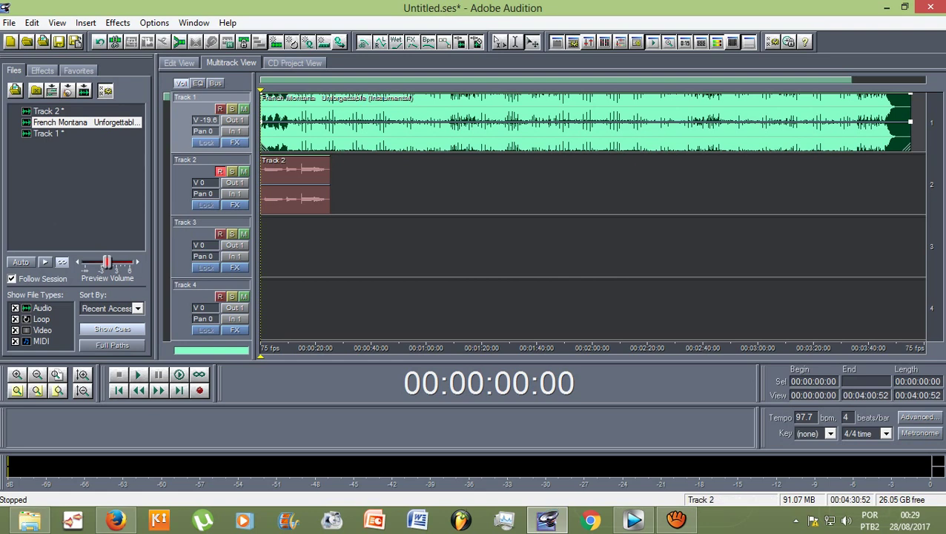
# Step: Select the recorded clip on Track 2 and listen to it together with the instrumental
pyautogui.click(295, 184)
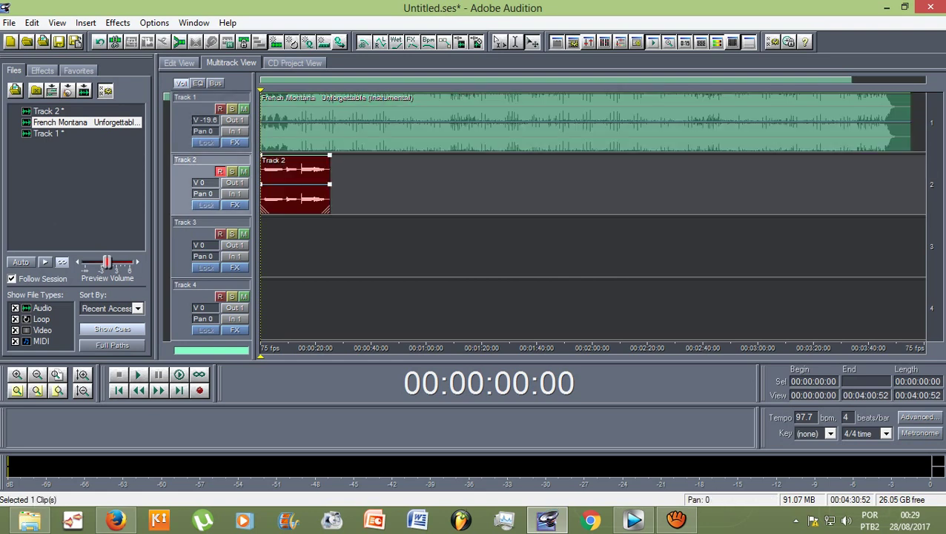
pyautogui.press('space')
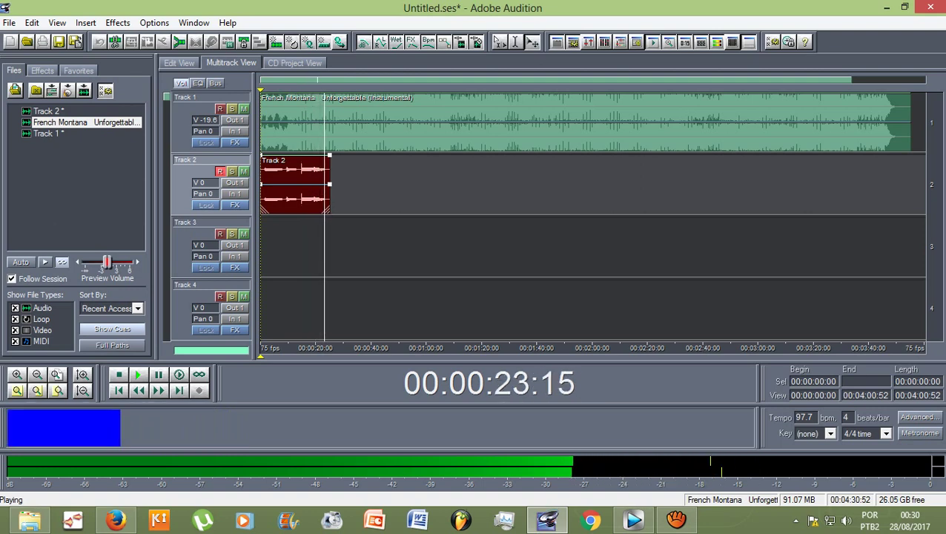
pyautogui.press('space')
# Step: Open the Track 2 recording for waveform editing and apply Studio Reverb with the Vocal Reverb (medium) preset from 00:00:01:36 to 00:00:23:30
pyautogui.doubleClick(296, 171)
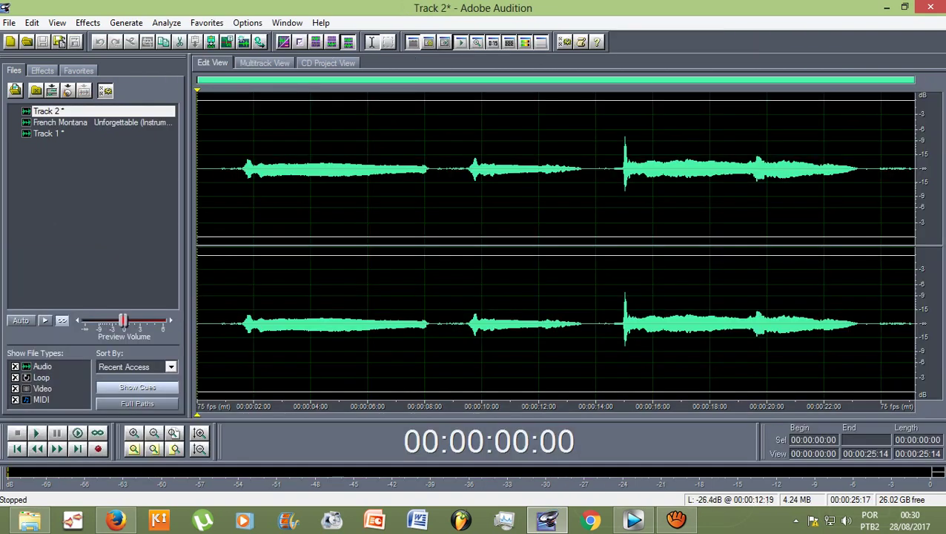
pyautogui.click(482, 171)
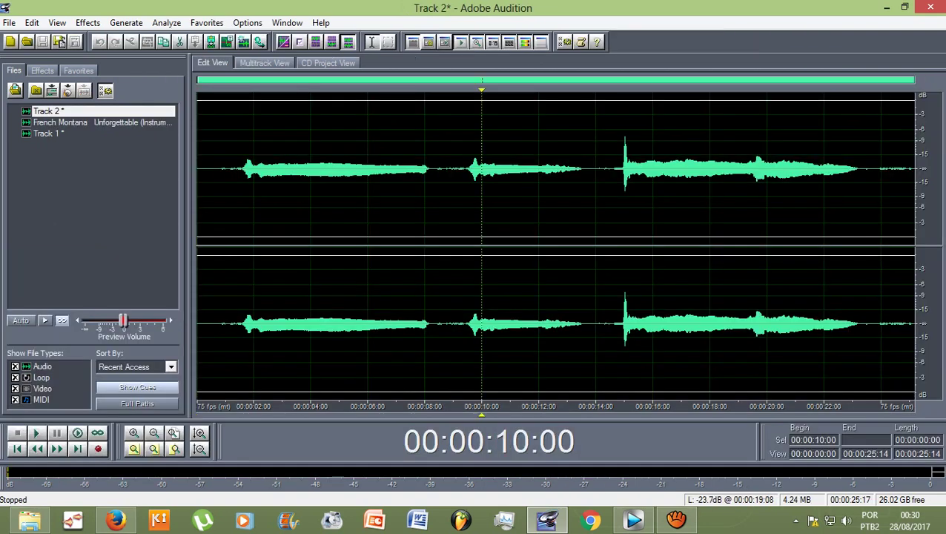
pyautogui.click(737, 171)
pyautogui.click(272, 171)
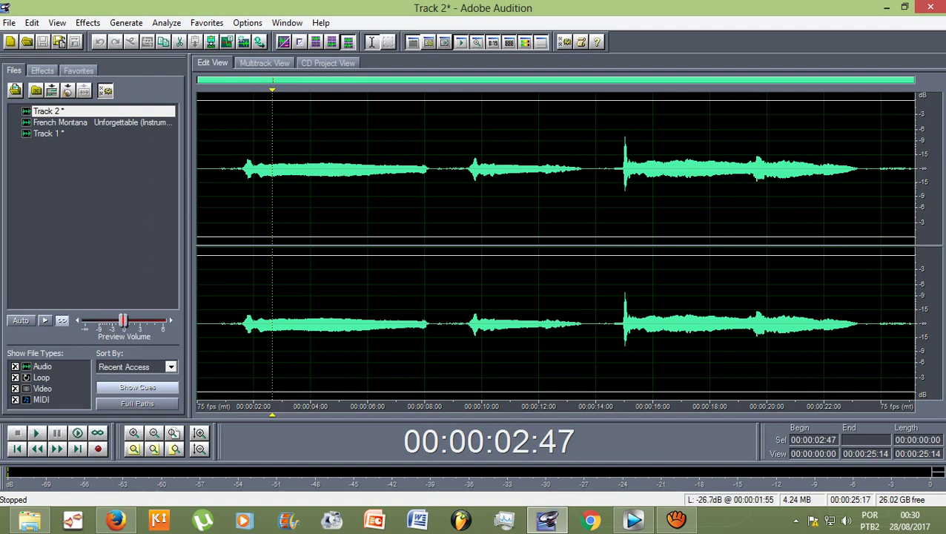
pyautogui.moveTo(238, 169); pyautogui.dragTo(863, 324)
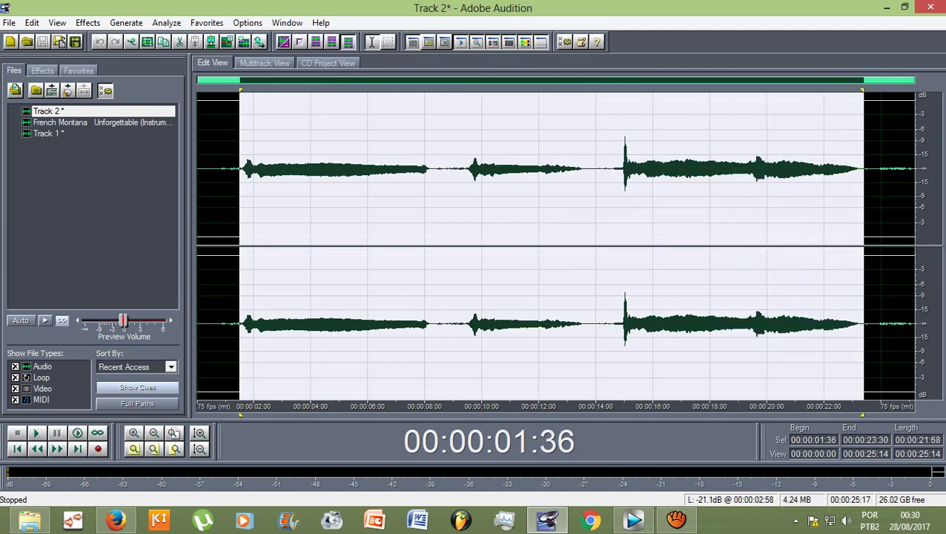
pyautogui.click(88, 22)
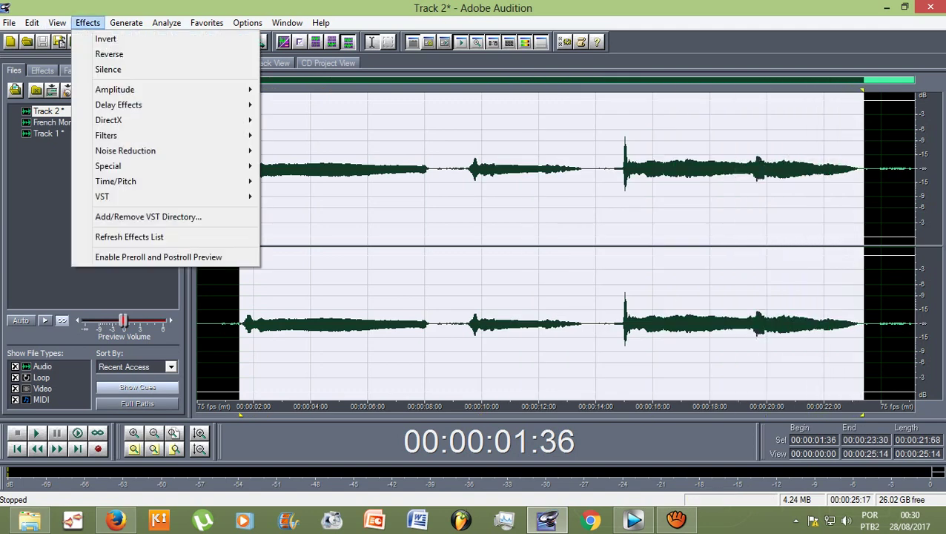
pyautogui.moveTo(119, 104)
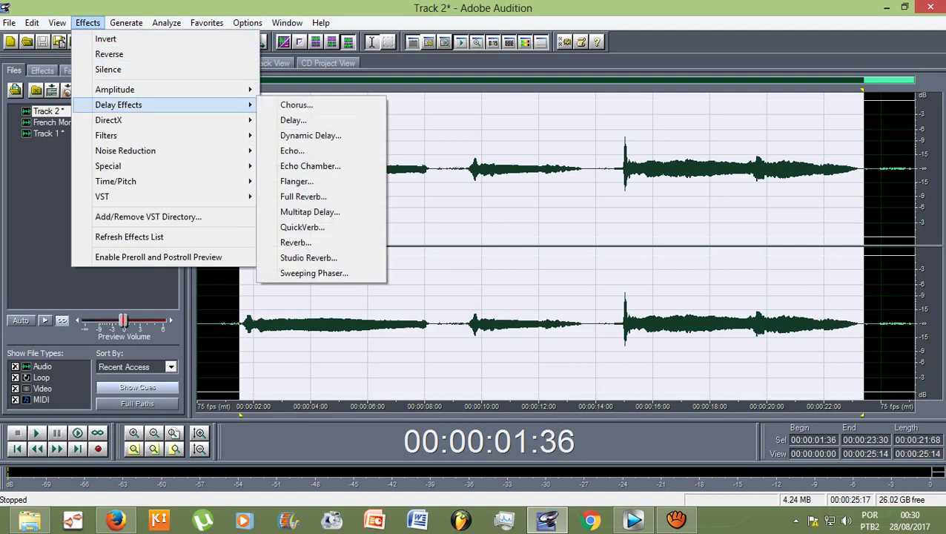
pyautogui.click(308, 257)
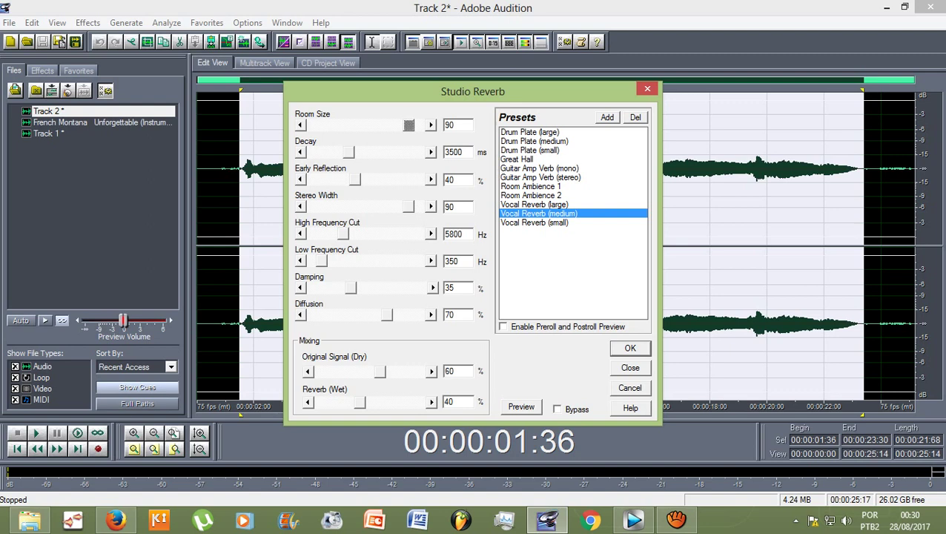
pyautogui.click(629, 348)
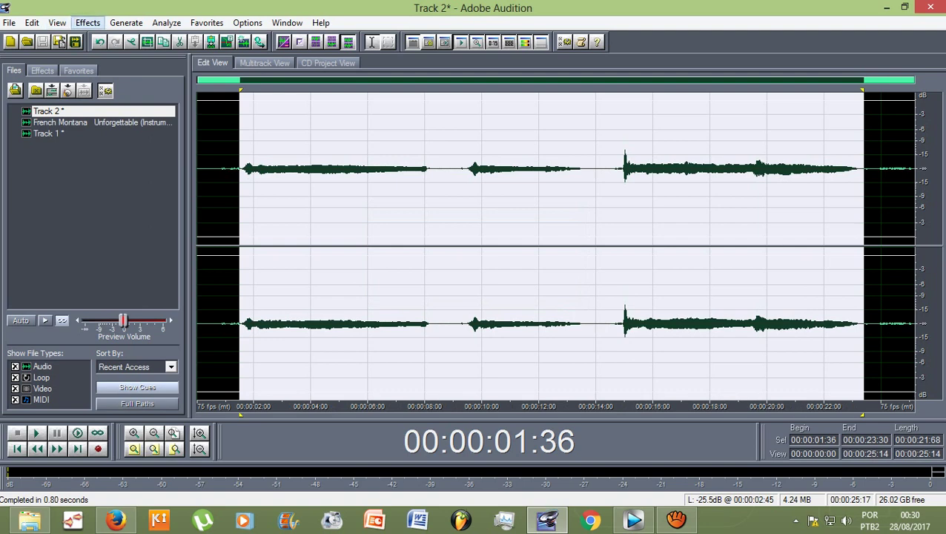
# Step: Normalize the selected vocal section to 100%, with both channels normalized equally
pyautogui.click(88, 23)
pyautogui.moveTo(115, 89)
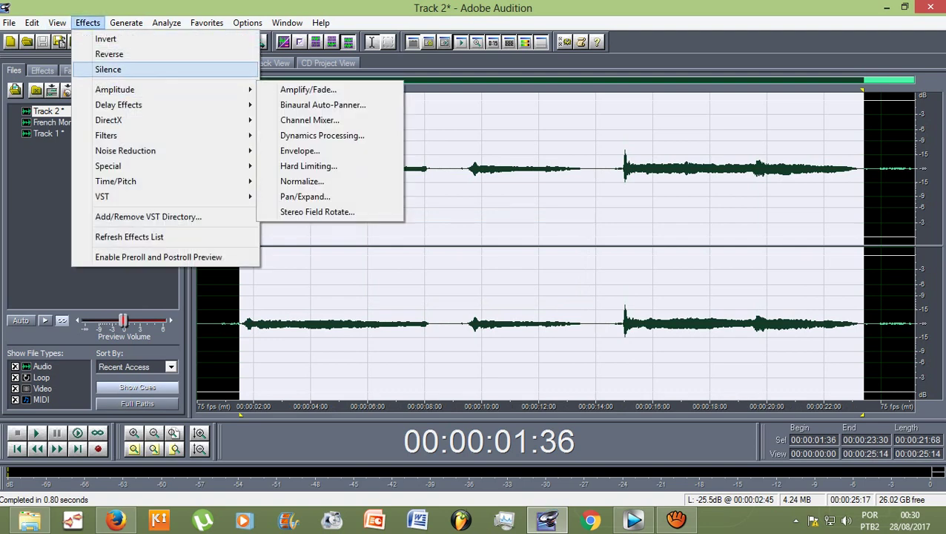
pyautogui.click(302, 181)
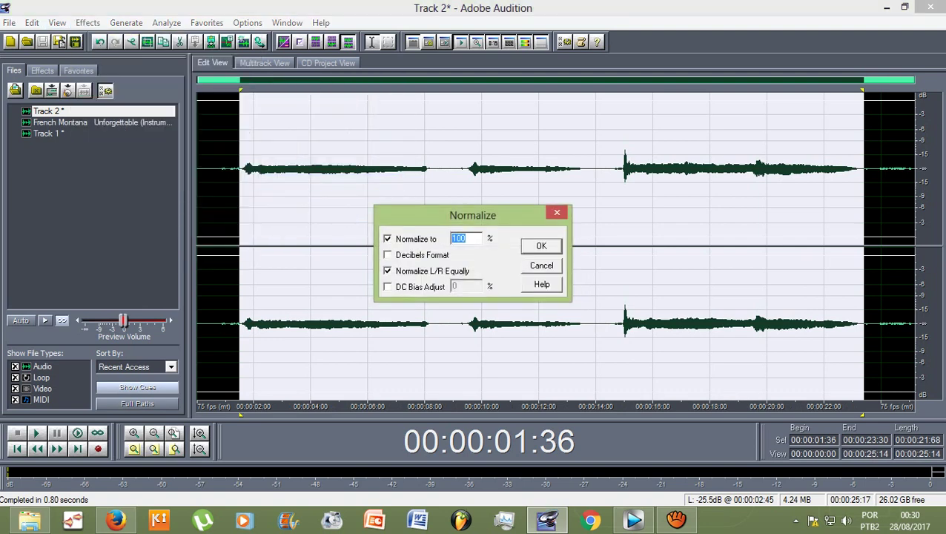
pyautogui.press('Return')
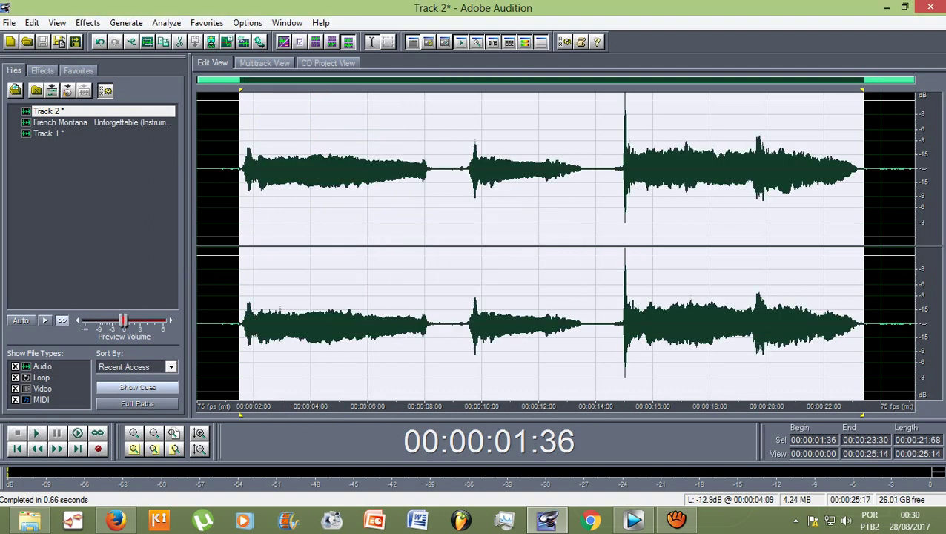
# Step: Listen to the processed vocal waveform from 00:00:01:09, just before the first phrase
pyautogui.click(243, 168)
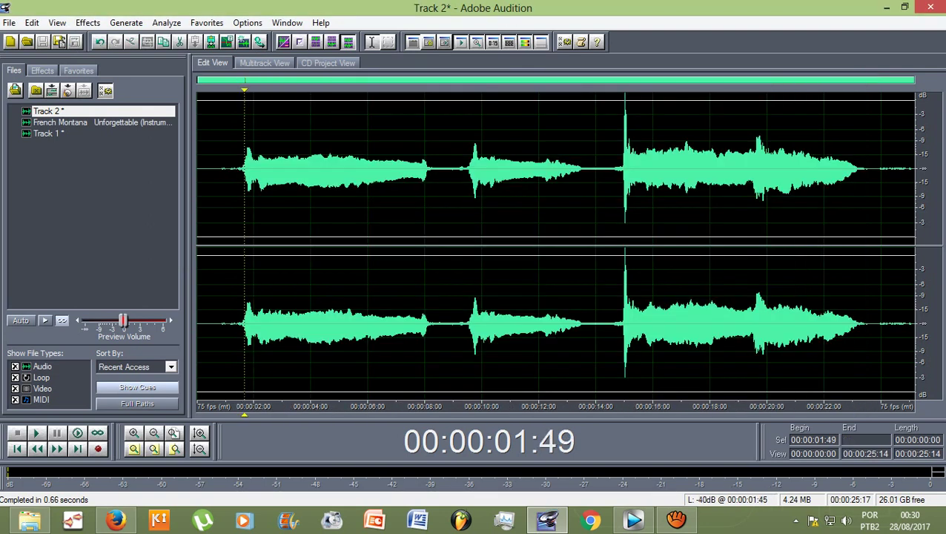
pyautogui.moveTo(242, 169); pyautogui.dragTo(865, 167)
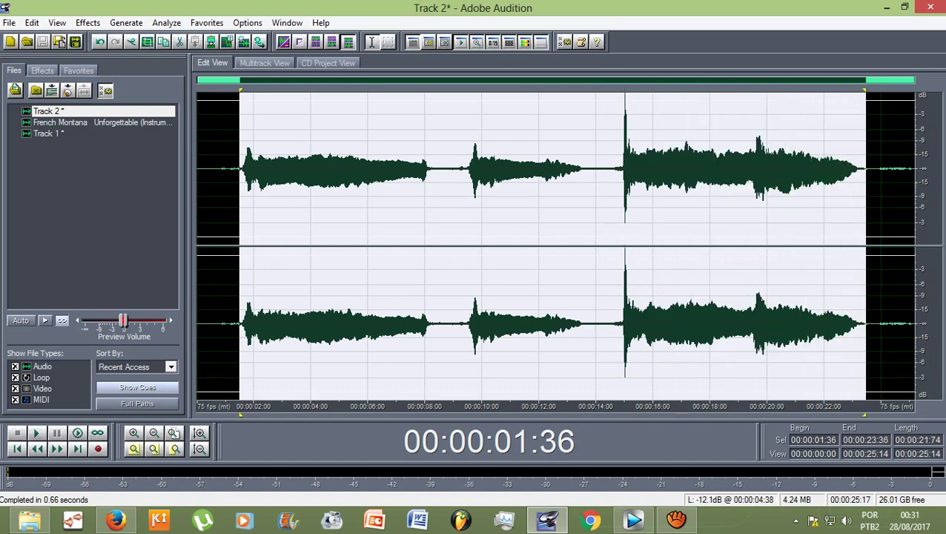
pyautogui.click(254, 168)
pyautogui.click(232, 168)
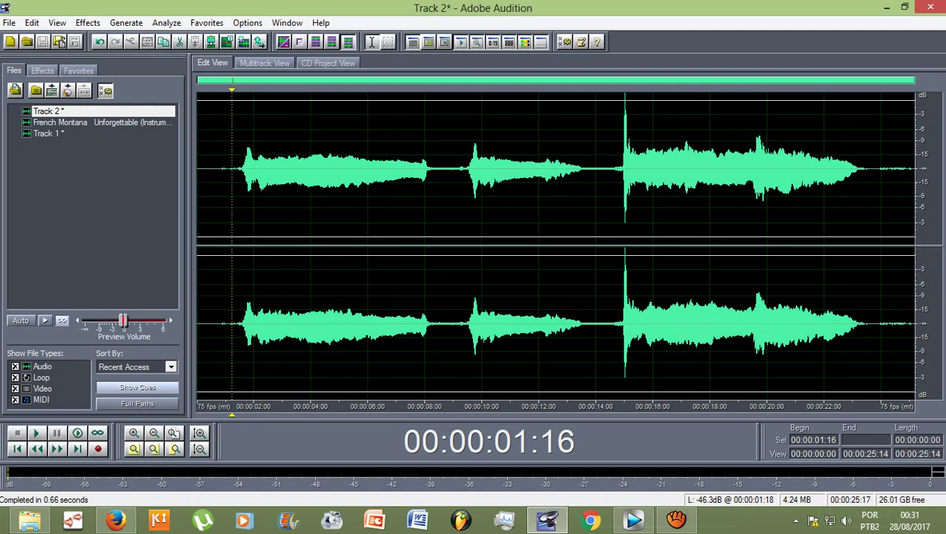
pyautogui.click(229, 169)
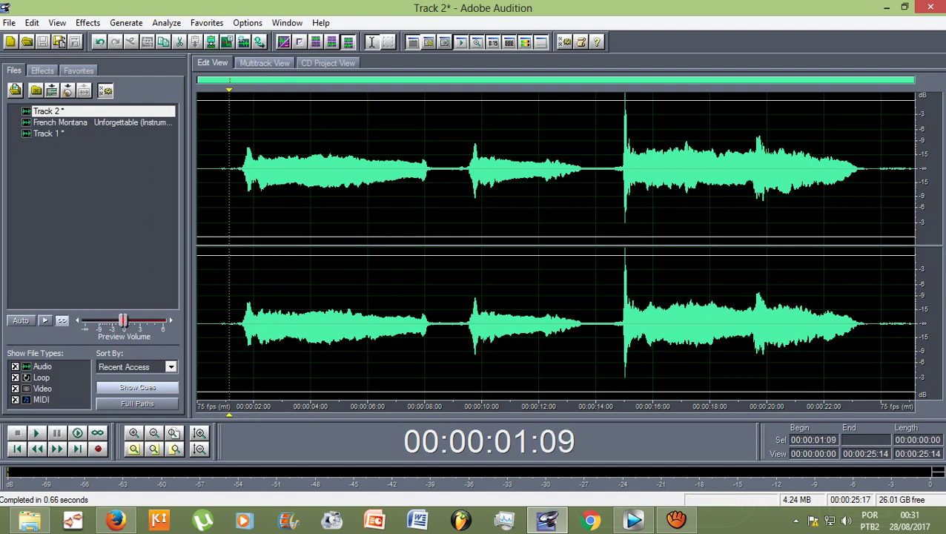
pyautogui.press('space')
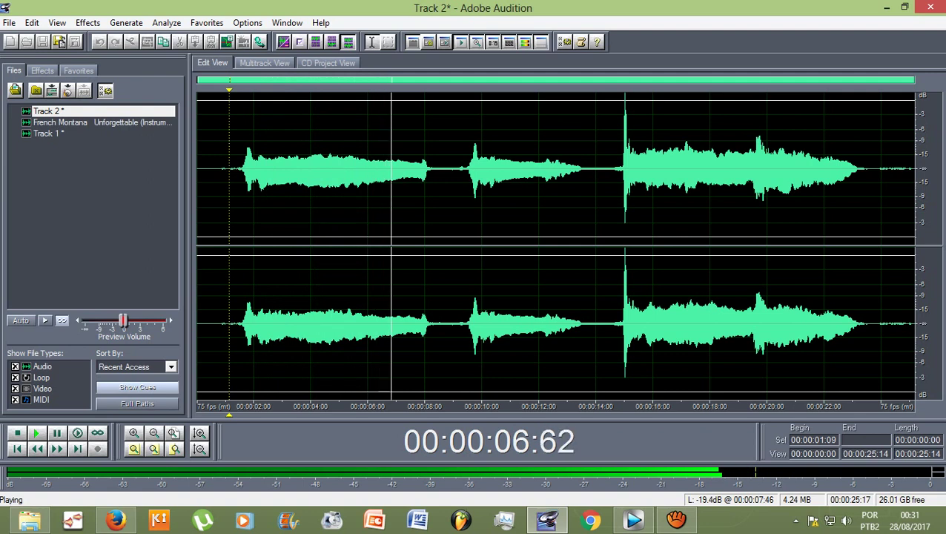
pyautogui.press('space')
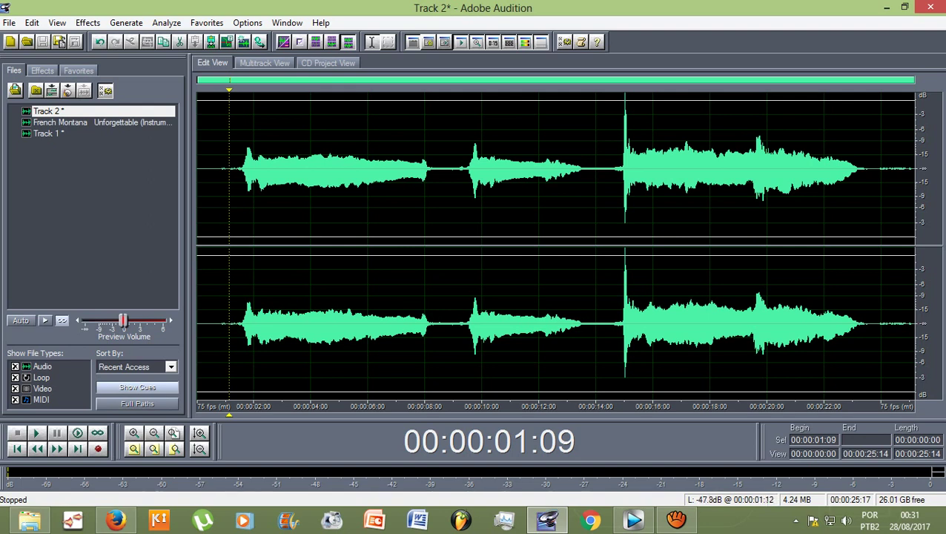
# Step: In the multitrack session, shape the Track 2 clip's volume envelope to drop to silence at about 1 second and return to full at about 6 seconds
pyautogui.click(264, 63)
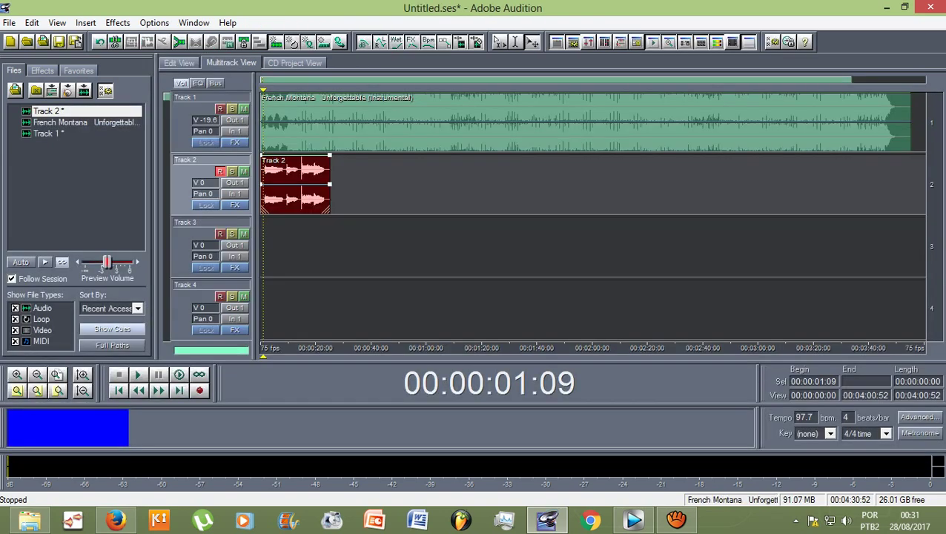
pyautogui.scroll(6, 268, 123)
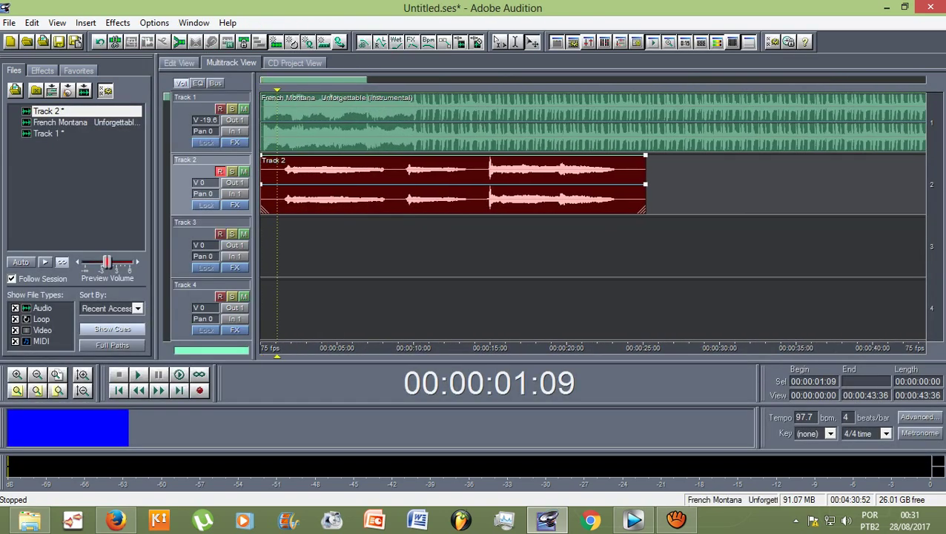
pyautogui.press('=')
pyautogui.press('=')
pyautogui.press('=')
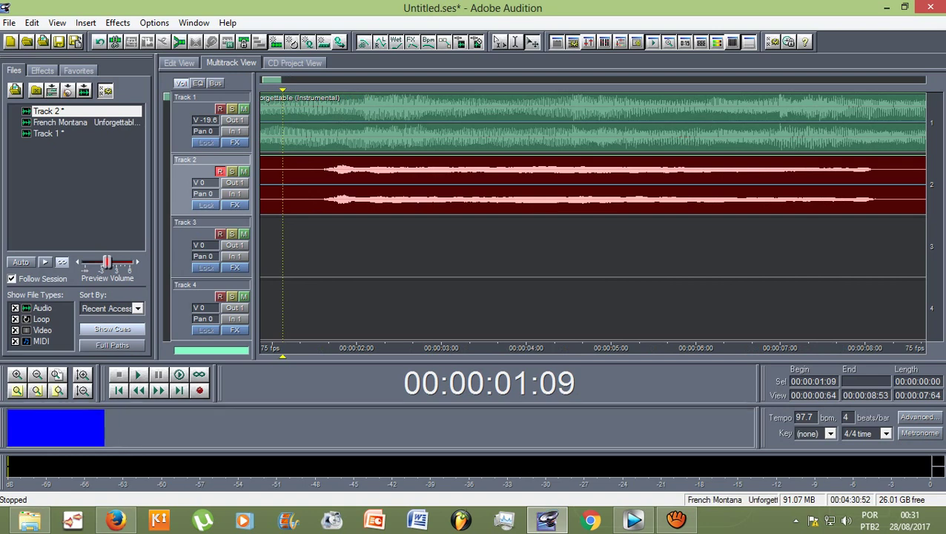
pyautogui.scroll(-5, 278, 123)
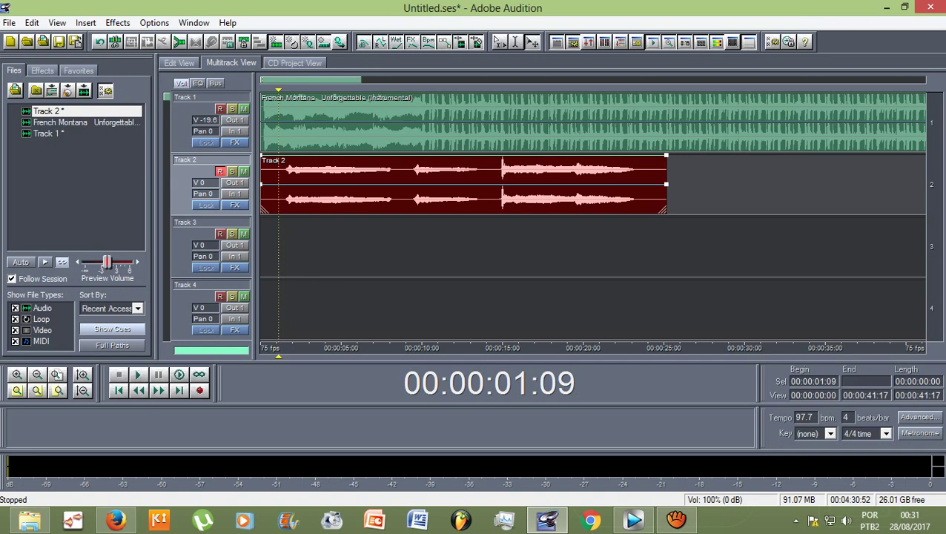
pyautogui.moveTo(287, 155); pyautogui.dragTo(281, 212)
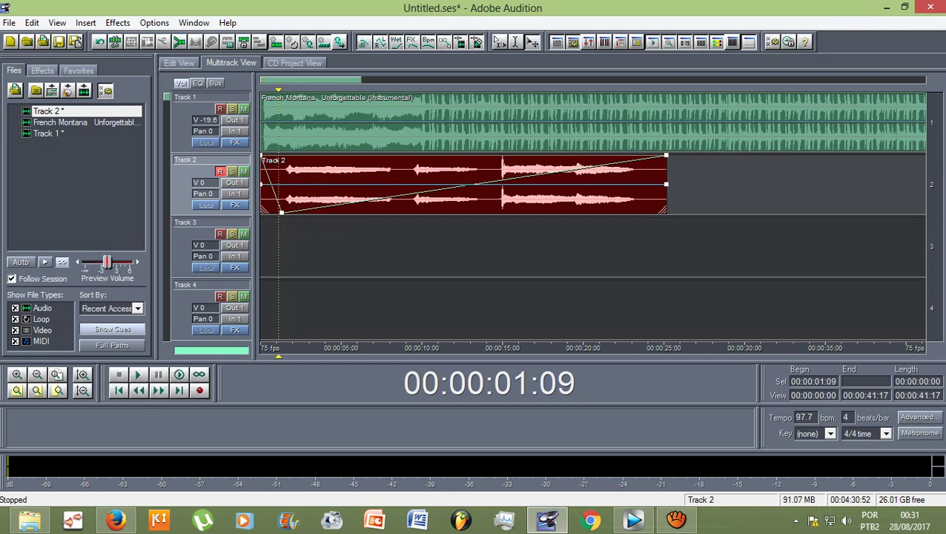
pyautogui.moveTo(332, 205); pyautogui.dragTo(359, 156)
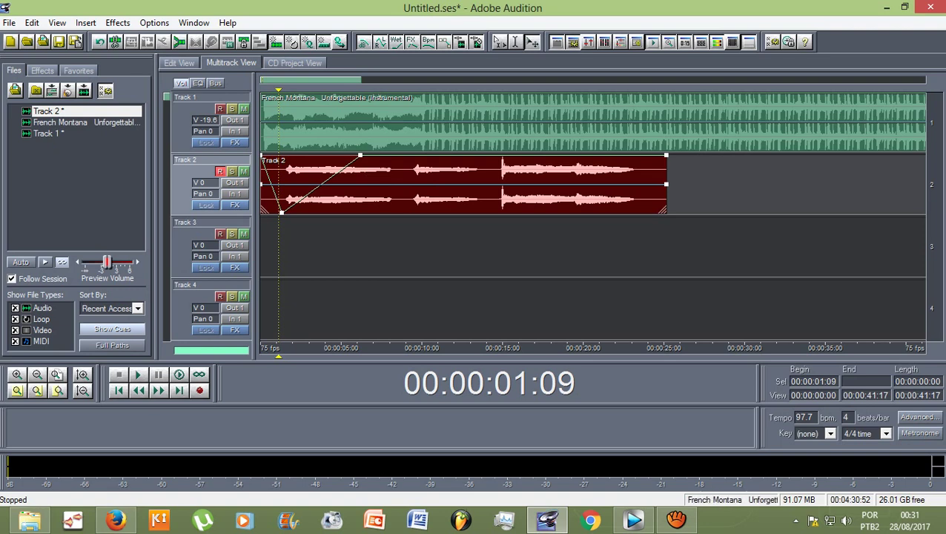
# Step: Play the session from 00:00:00:54 to hear the volume envelope on the Track 2 vocal
pyautogui.click(273, 179)
pyautogui.press('space')
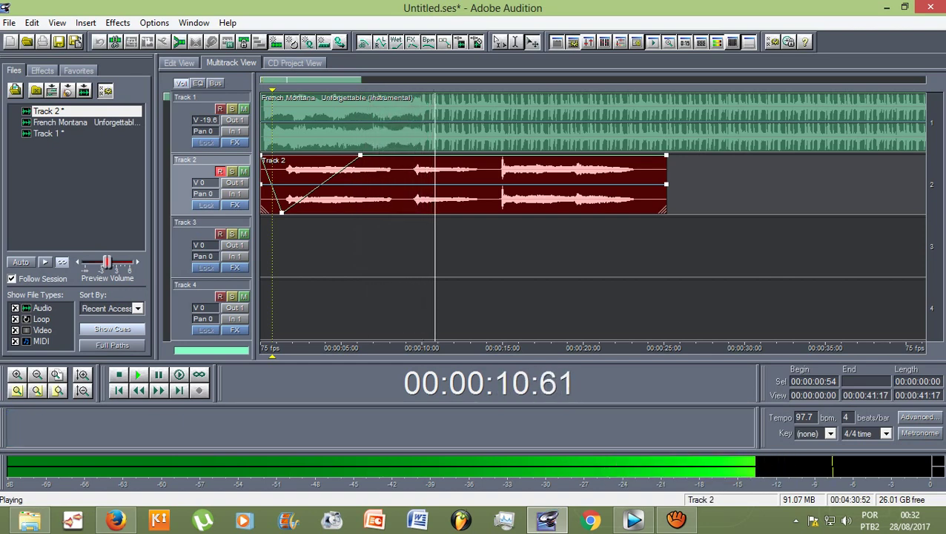
# Step: Open the Track 2 waveform and silence the middle phrase from 00:00:09:11 to 00:00:14:55
pyautogui.doubleClick(464, 179)
pyautogui.moveTo(462, 223); pyautogui.dragTo(616, 223)
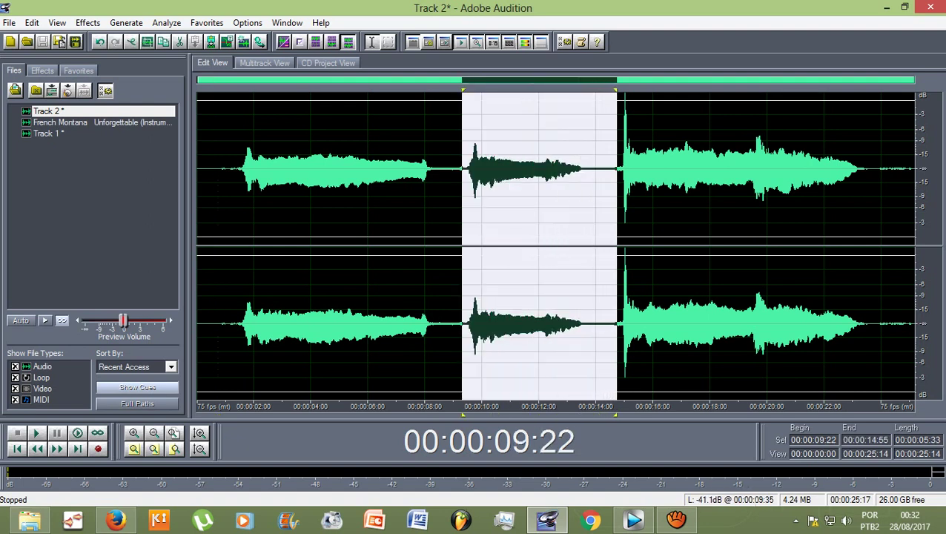
pyautogui.moveTo(462, 223)
pyautogui.mouseDown()
pyautogui.moveTo(440, 223)
pyautogui.moveTo(458, 223)
pyautogui.mouseUp()
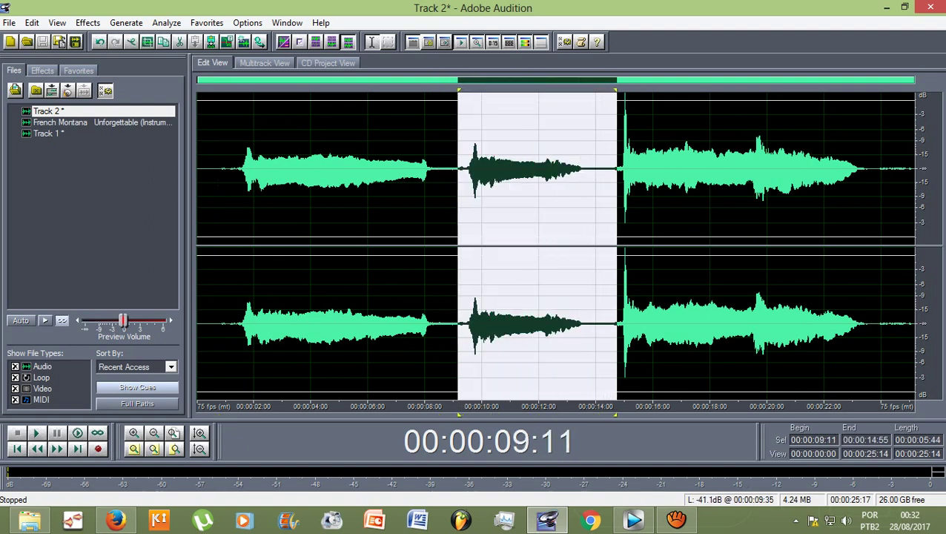
pyautogui.click(88, 23)
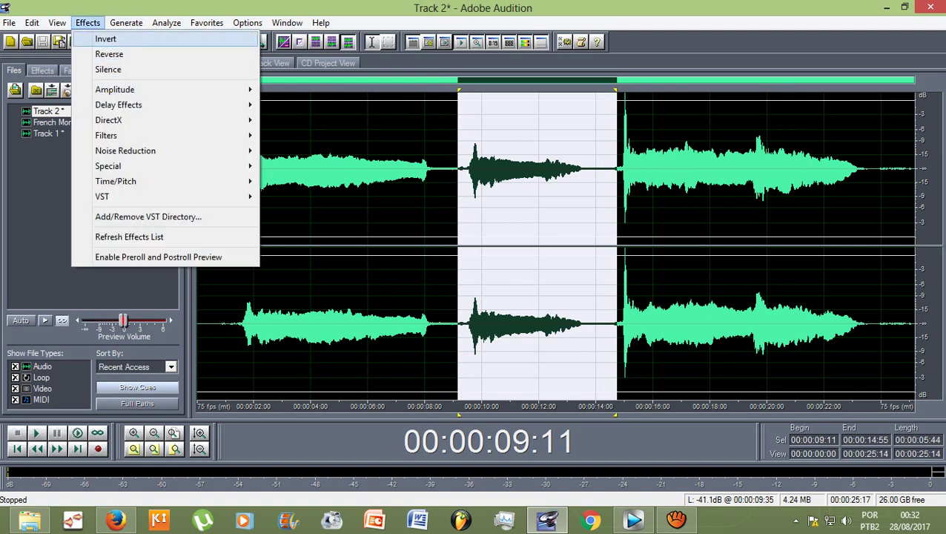
pyautogui.click(108, 69)
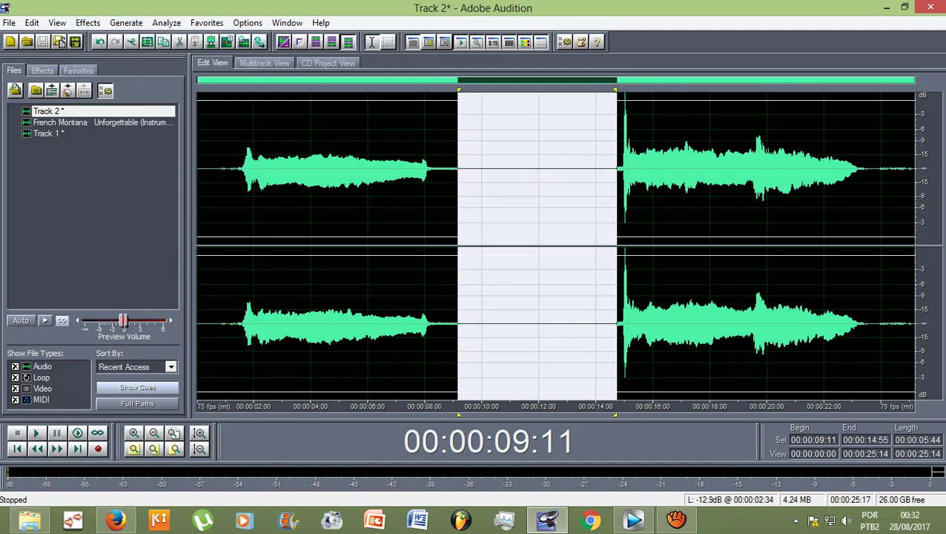
# Step: Check the silenced section of the Track 2 clip in the multitrack session and return to its waveform
pyautogui.click(241, 169)
pyautogui.press('F12')
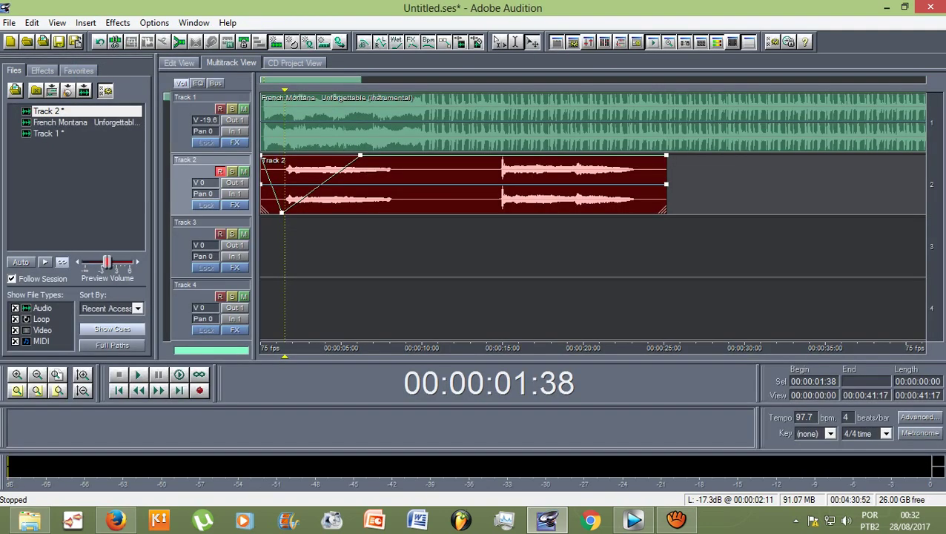
pyautogui.press('F12')
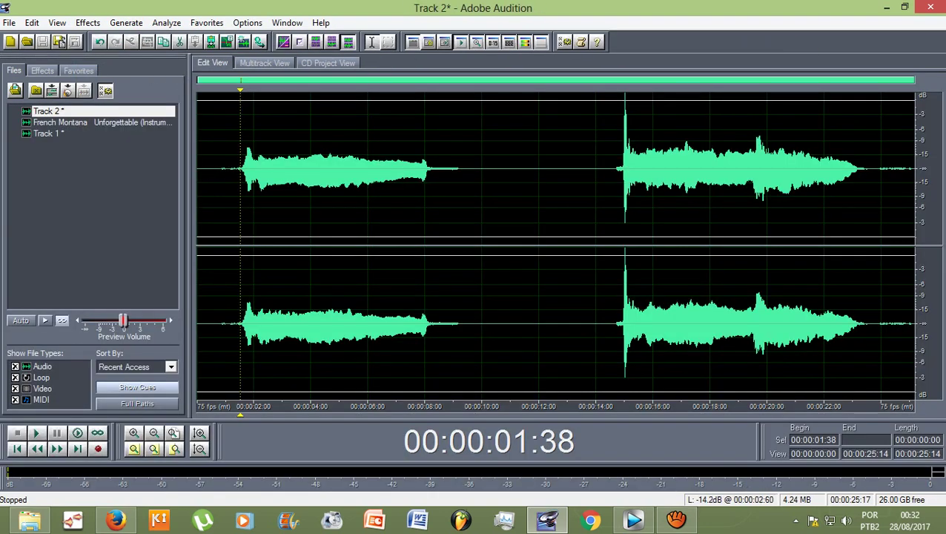
# Step: Apply the Echo effect with the Canyon preset to the Track 2 waveform from 00:00:02:36 to 00:00:13:17
pyautogui.moveTo(268, 171); pyautogui.dragTo(573, 170)
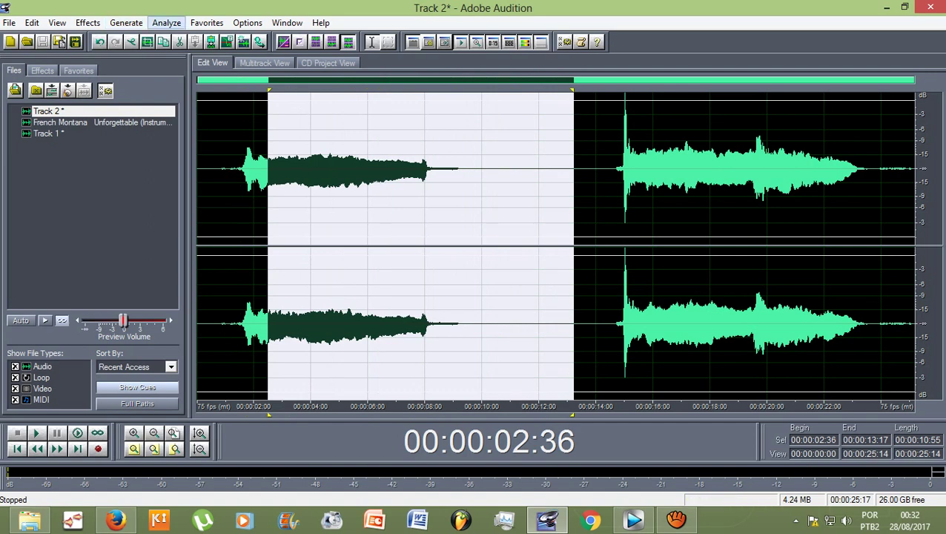
pyautogui.click(87, 22)
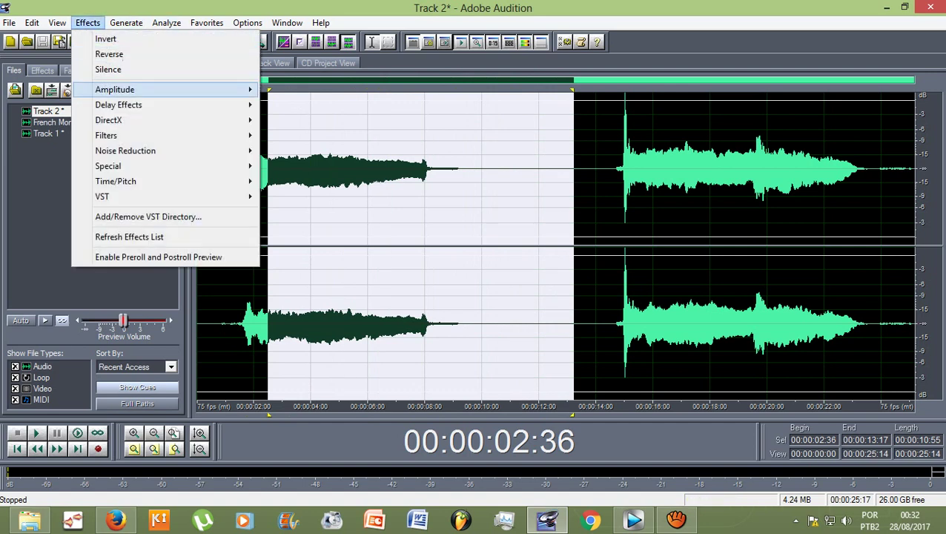
pyautogui.moveTo(149, 104)
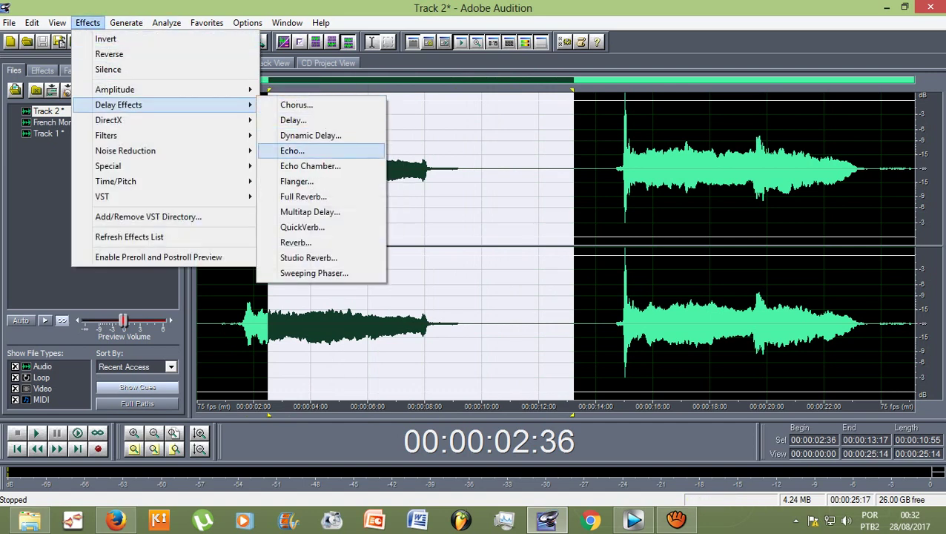
pyautogui.click(292, 150)
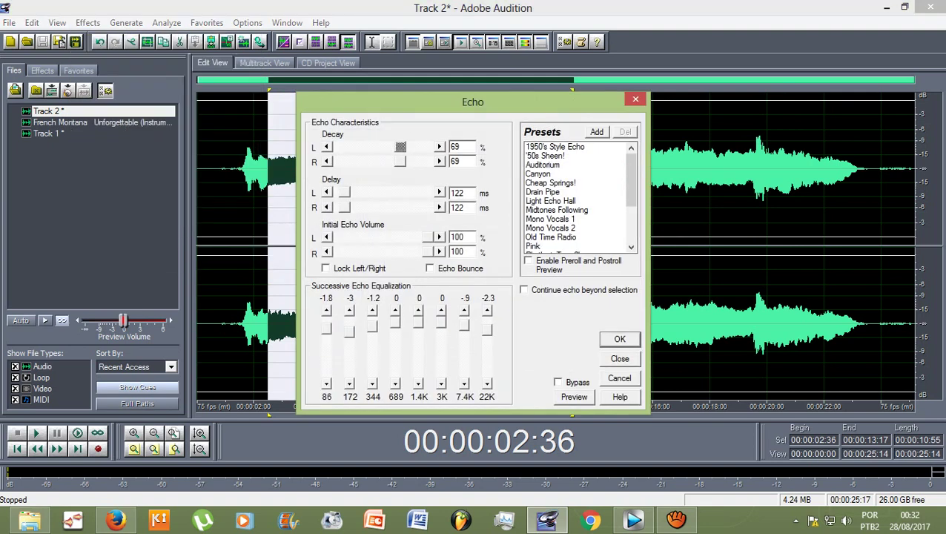
pyautogui.click(539, 174)
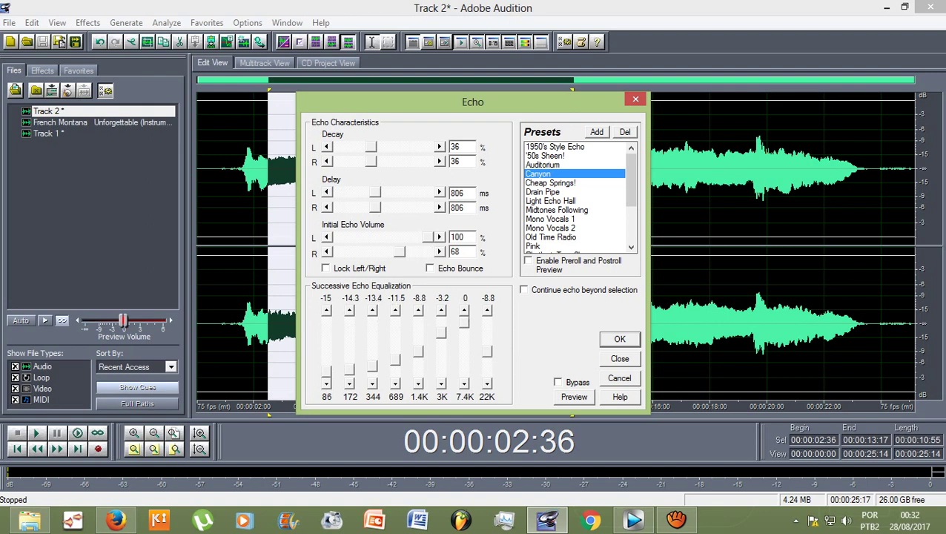
pyautogui.click(613, 339)
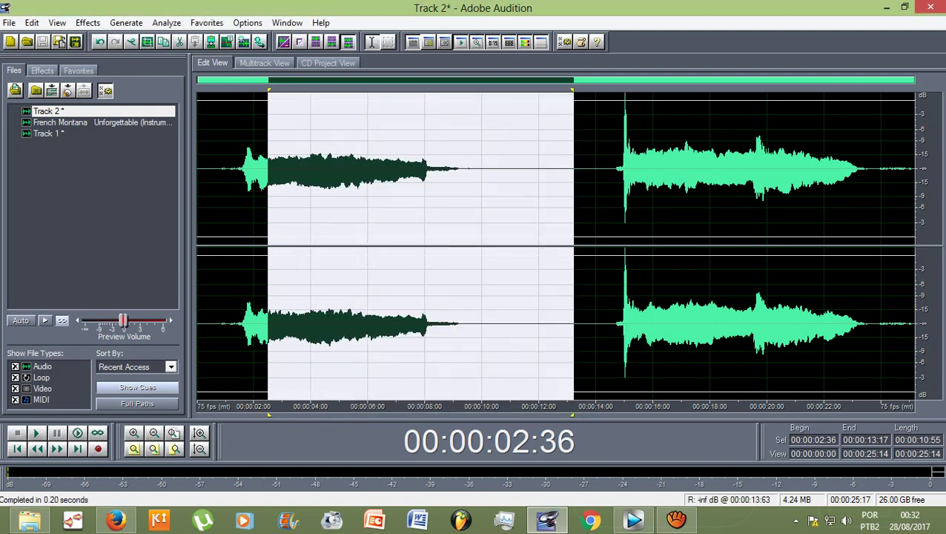
# Step: Listen to the first vocal phrase with its echo from 00:00:01:33 in the Track 2 waveform
pyautogui.click(238, 171)
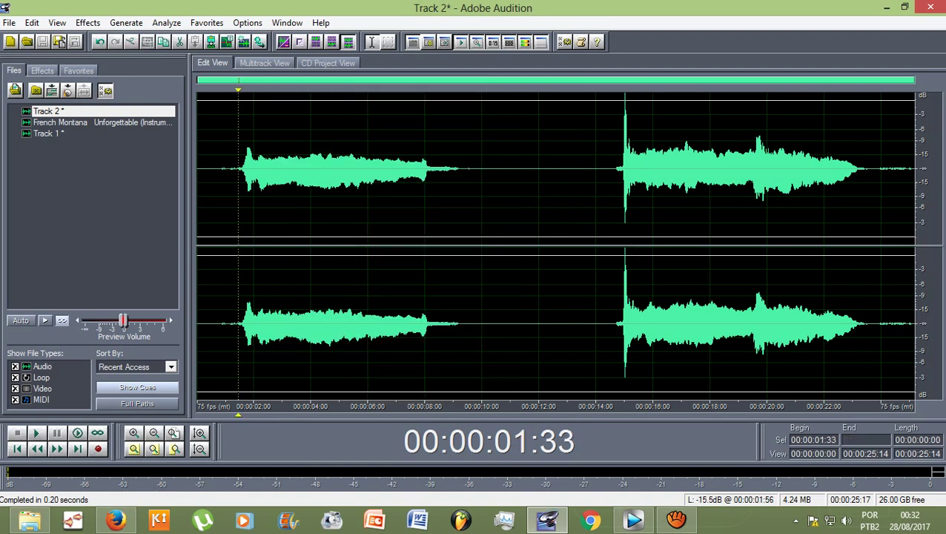
pyautogui.press('space')
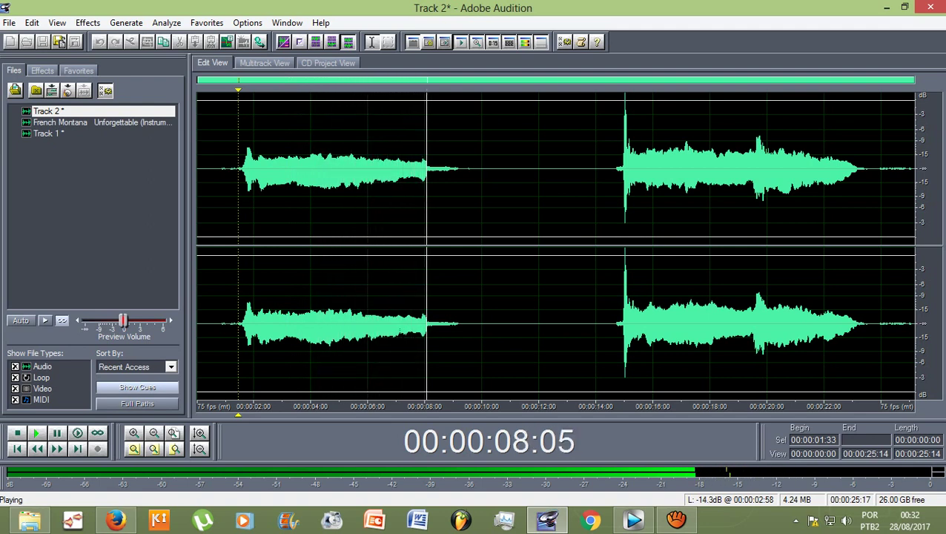
pyautogui.press('space')
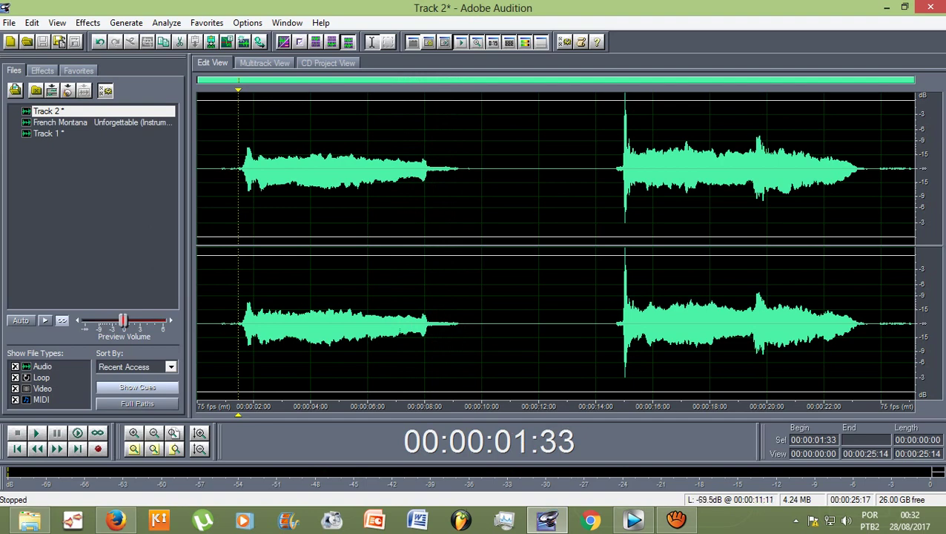
# Step: Play the multitrack session from 00:00:01:33 to hear the echoed vocal over the instrumental
pyautogui.click(264, 63)
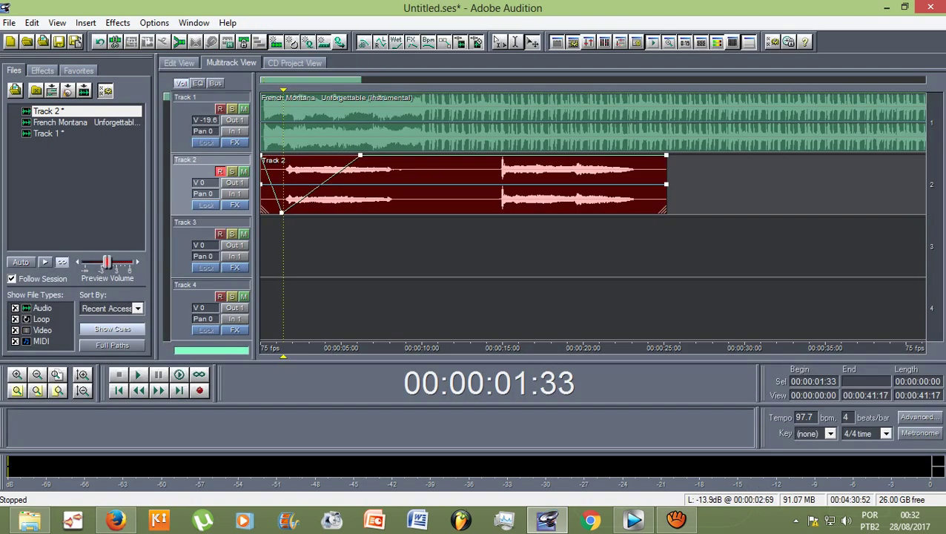
pyautogui.press('space')
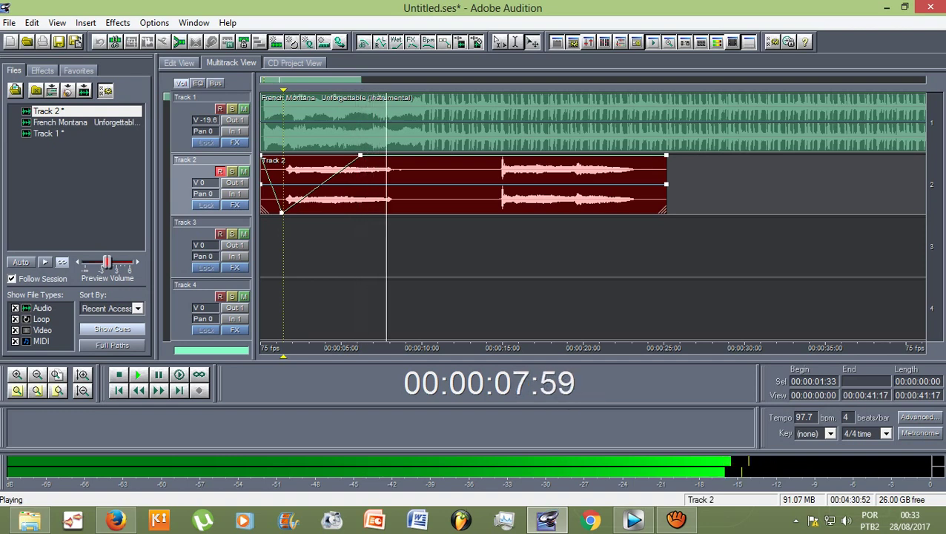
pyautogui.press('space')
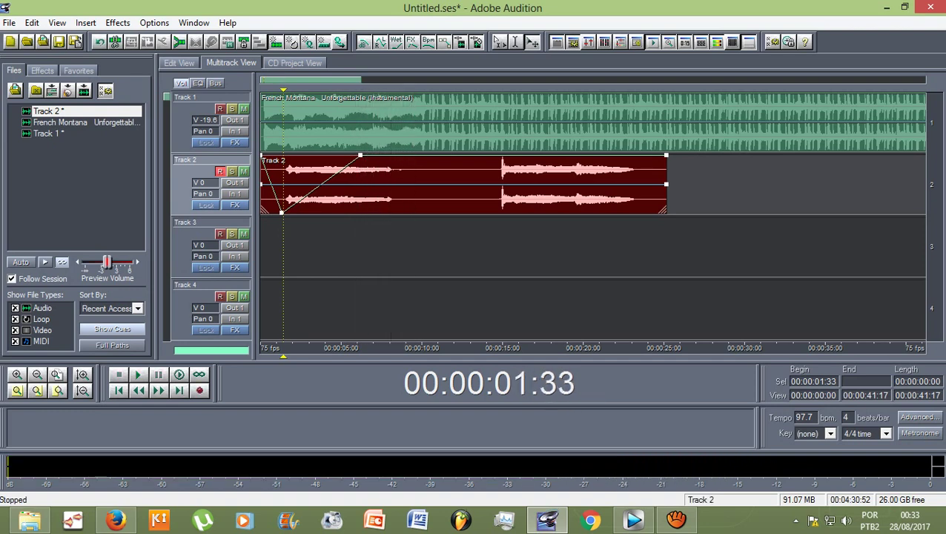
# Step: Move the session's start marker to 00:00:14:45, open the Track 2 waveform and listen to the last vocal section
pyautogui.moveTo(283, 90); pyautogui.dragTo(496, 90)
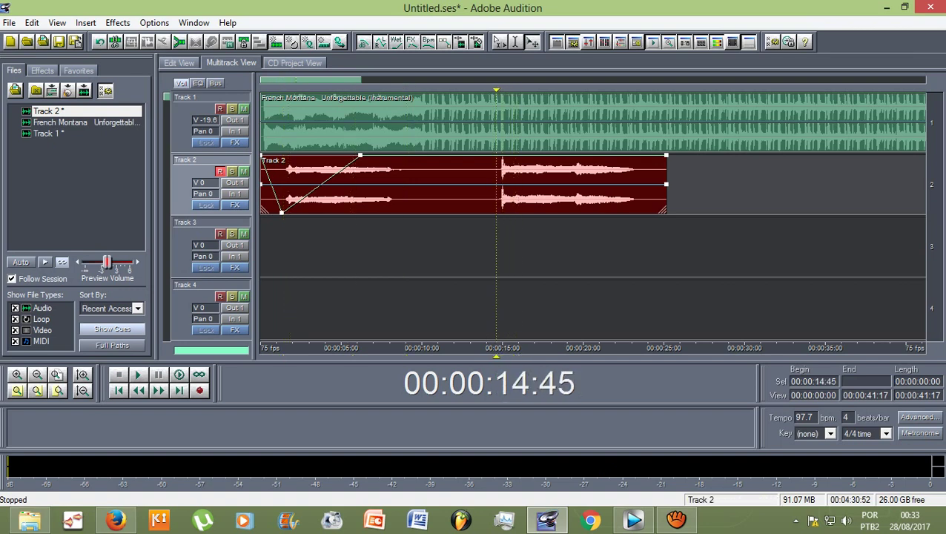
pyautogui.doubleClick(505, 178)
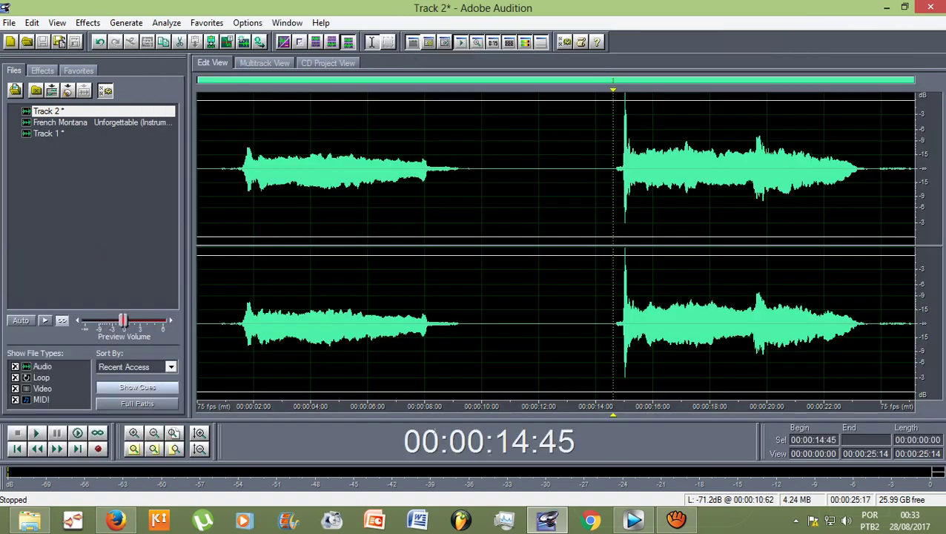
pyautogui.press('space')
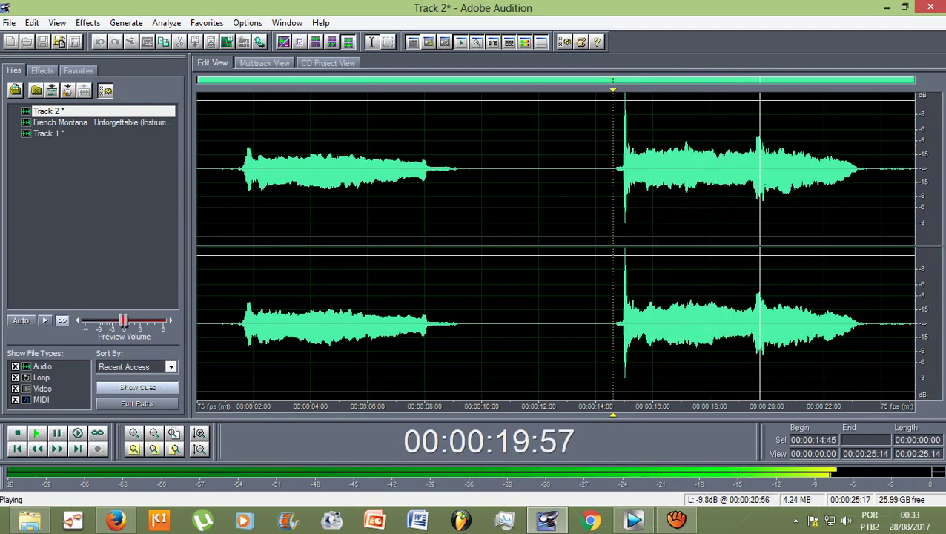
pyautogui.press('space')
# Step: Preview and apply the FFT Filter with the Telephone - Voice Mail preset to Track 2 from 00:00:14:31 to 00:00:19:40
pyautogui.moveTo(608, 169); pyautogui.dragTo(752, 170)
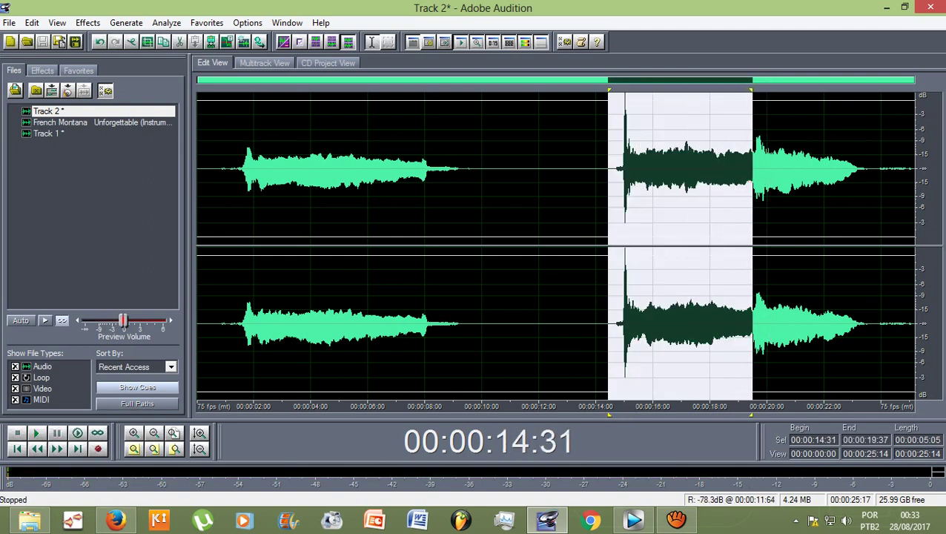
pyautogui.scroll(4, 761, 169)
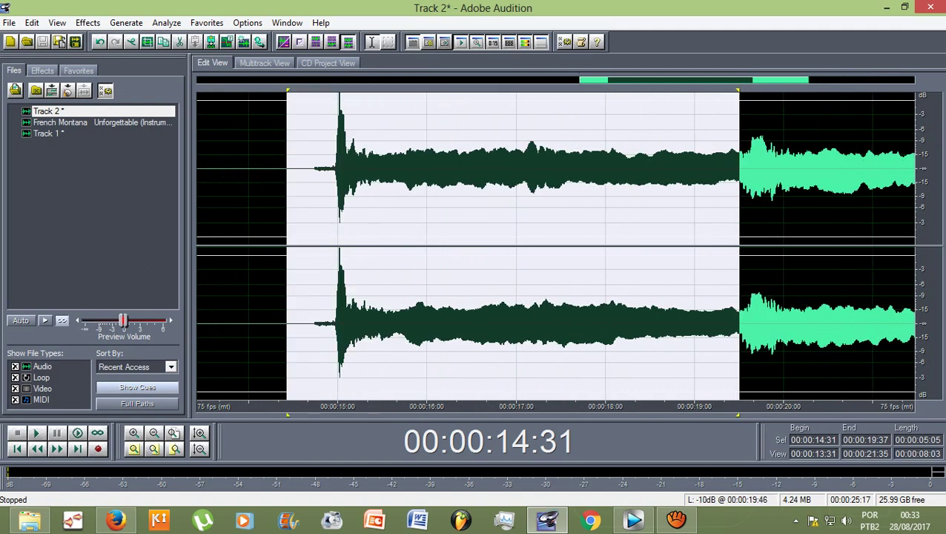
pyautogui.moveTo(738, 89); pyautogui.dragTo(742, 90)
pyautogui.scroll(-3, 742, 170)
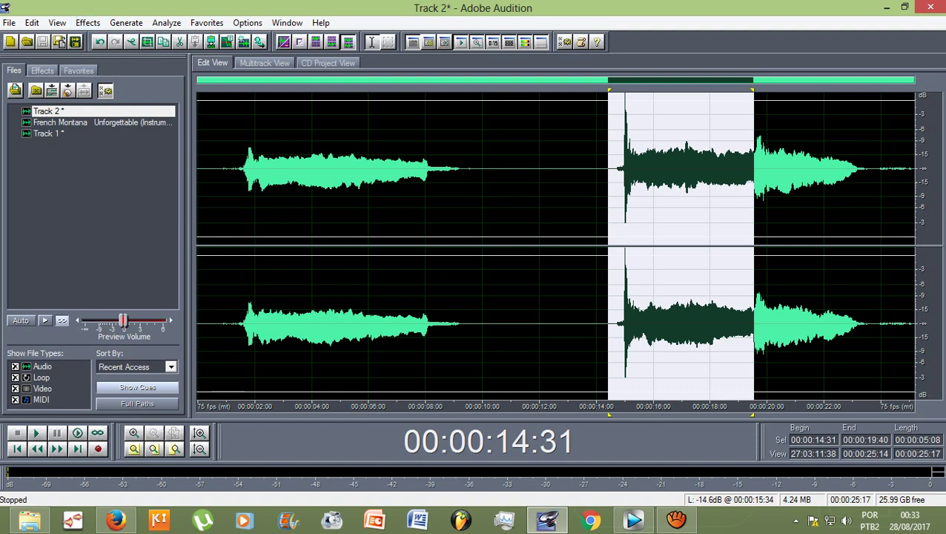
pyautogui.click(88, 22)
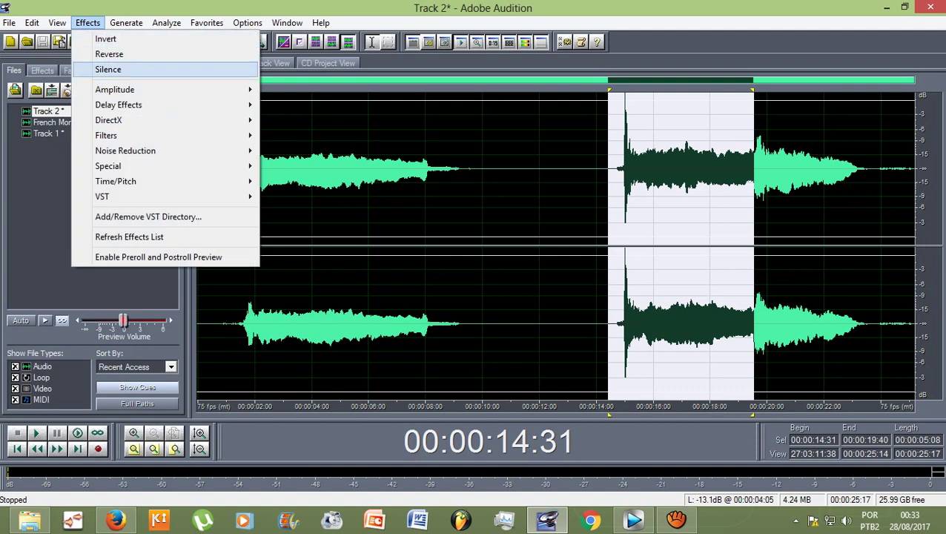
pyautogui.moveTo(148, 134)
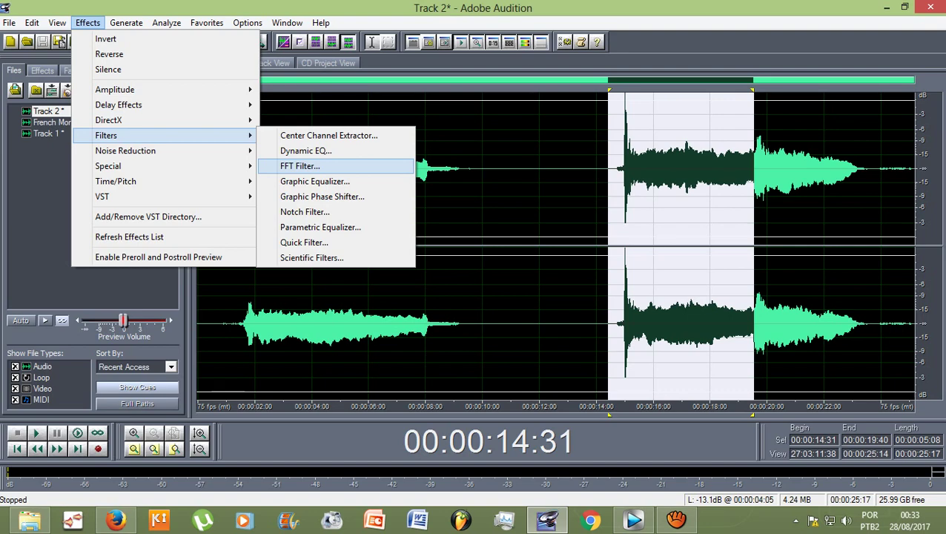
pyautogui.click(300, 166)
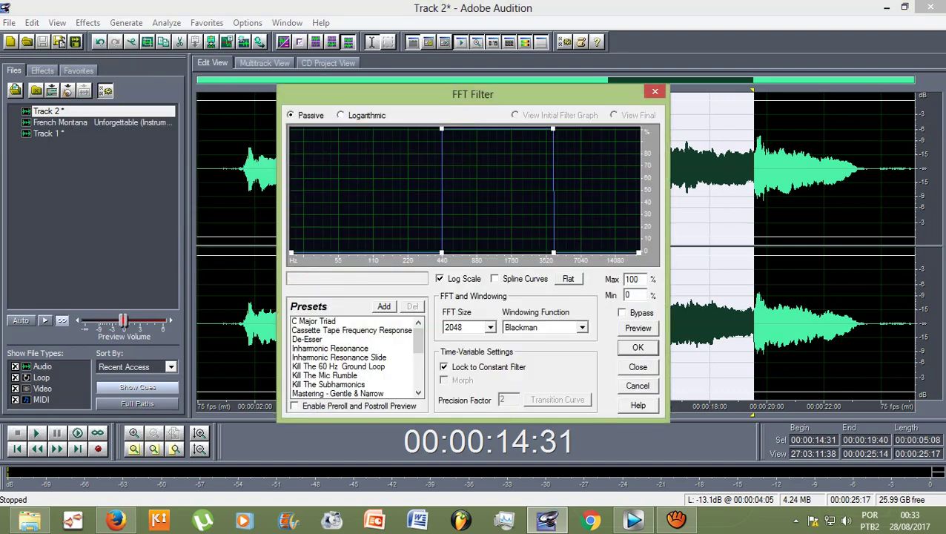
pyautogui.scroll(-5, 354, 356)
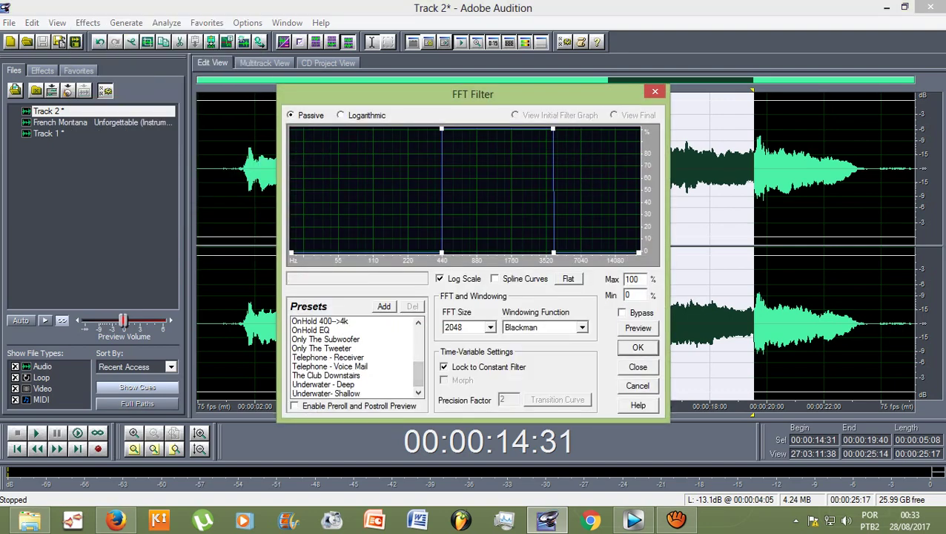
pyautogui.click(352, 367)
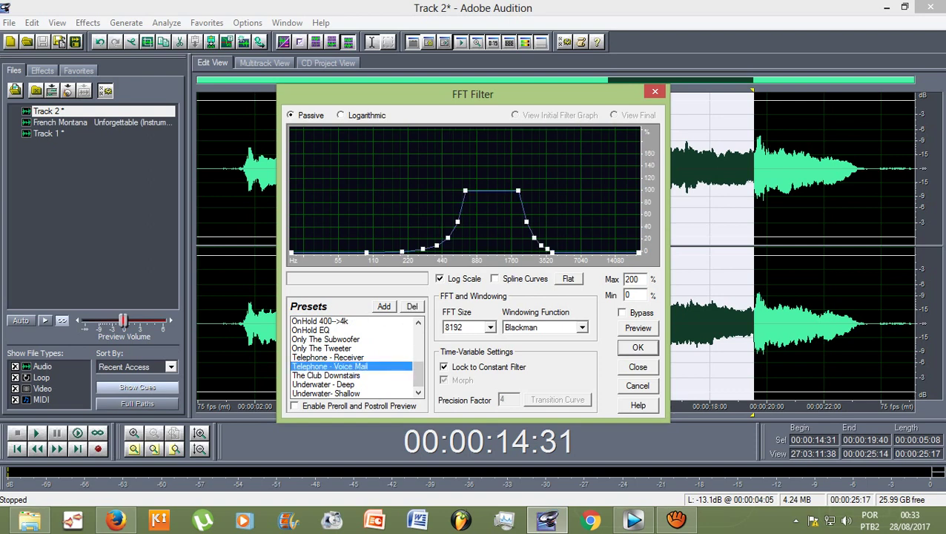
pyautogui.click(638, 327)
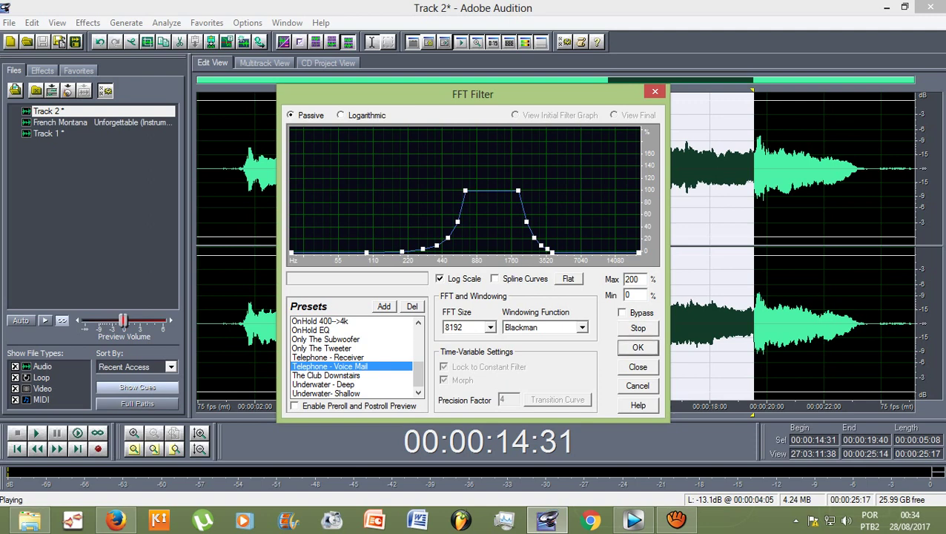
pyautogui.click(638, 348)
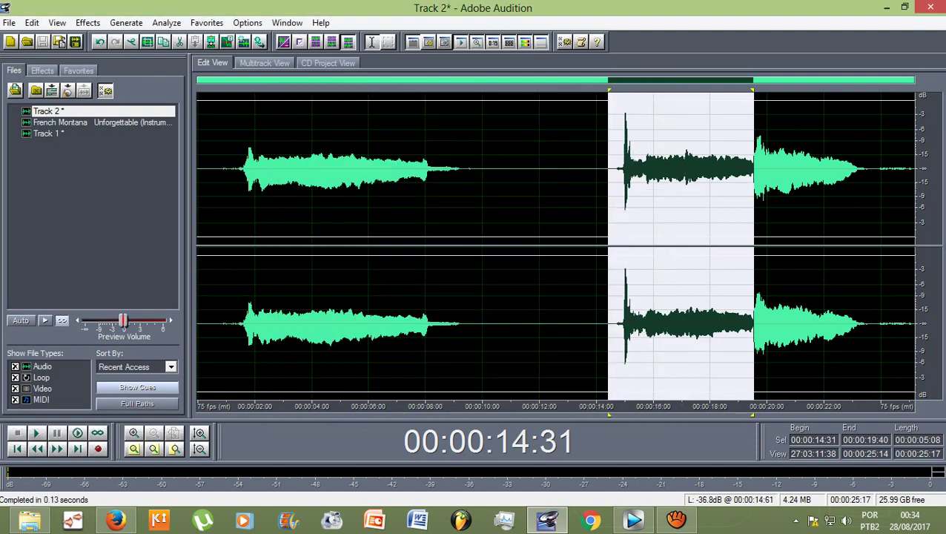
# Step: Listen to the telephone-filtered section of Track 2 from 00:00:14:12 into the phrase that follows it
pyautogui.click(613, 185)
pyautogui.click(601, 186)
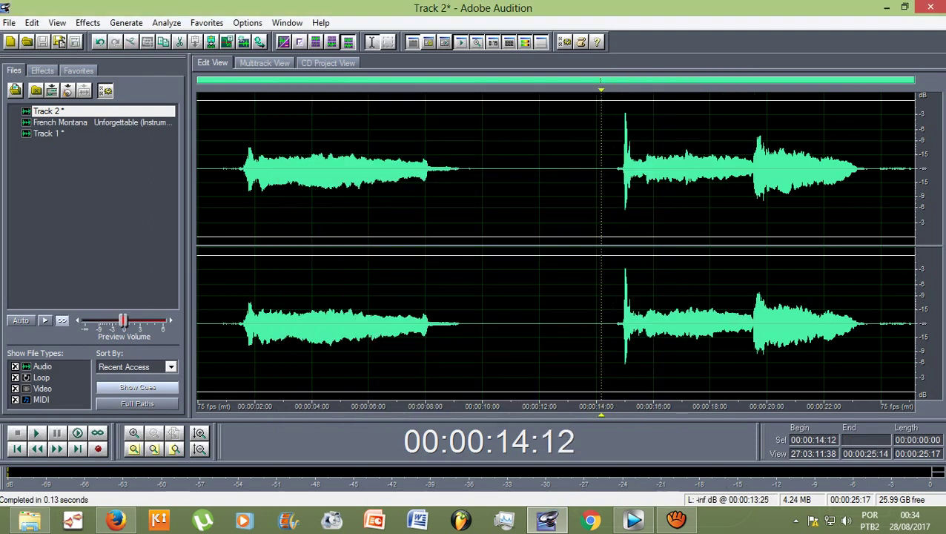
pyautogui.press('space')
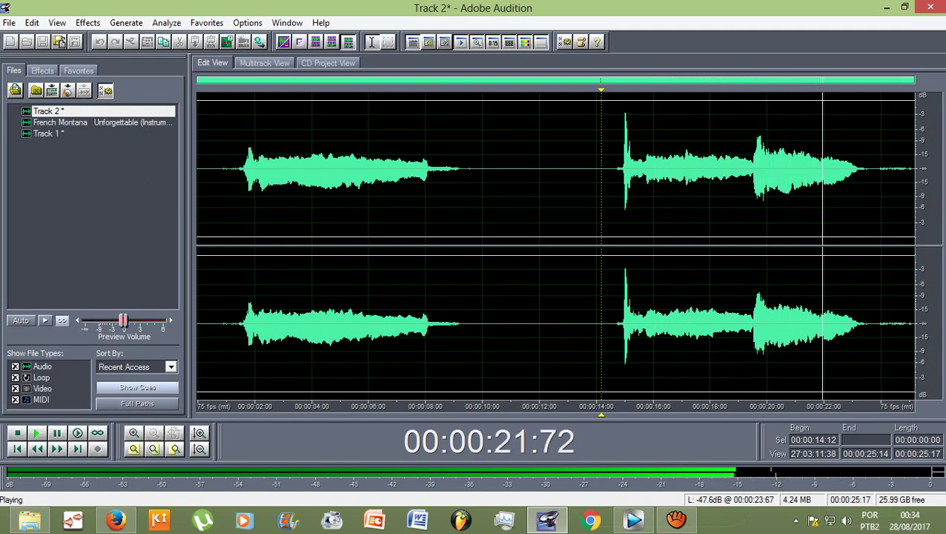
pyautogui.press('space')
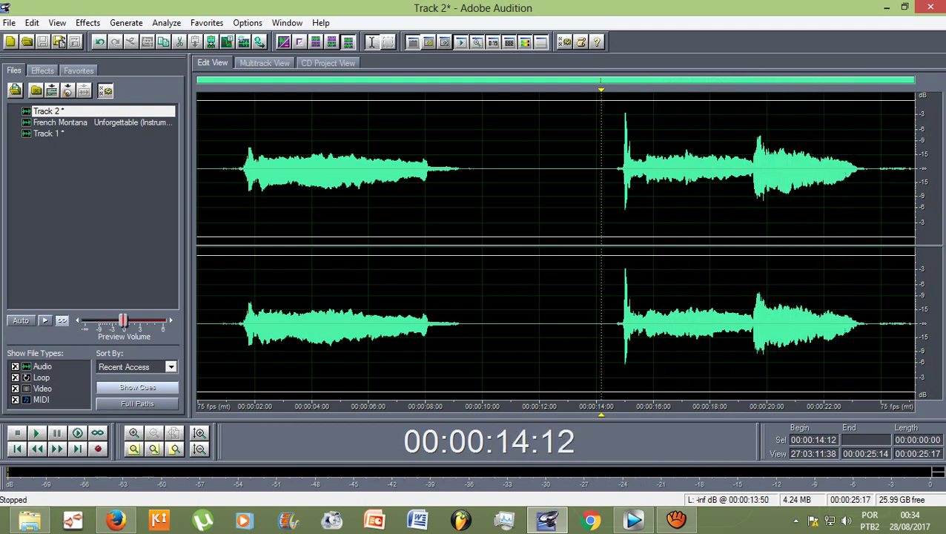
# Step: Apply Amplify/Fade at -4.73 dB to the last phrase of Track 2, from 00:00:19:38 to 00:00:23:37
pyautogui.moveTo(588, 245); pyautogui.dragTo(753, 223)
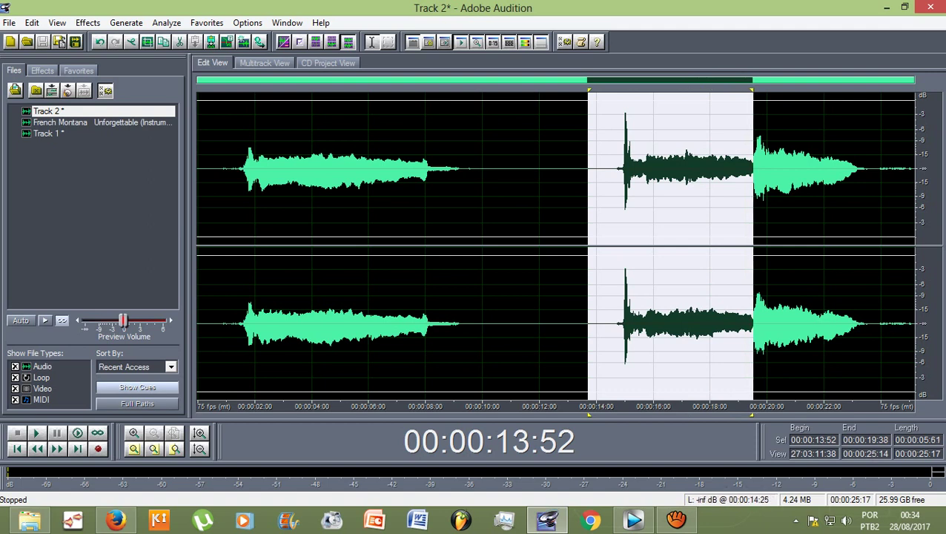
pyautogui.moveTo(753, 222); pyautogui.dragTo(866, 223)
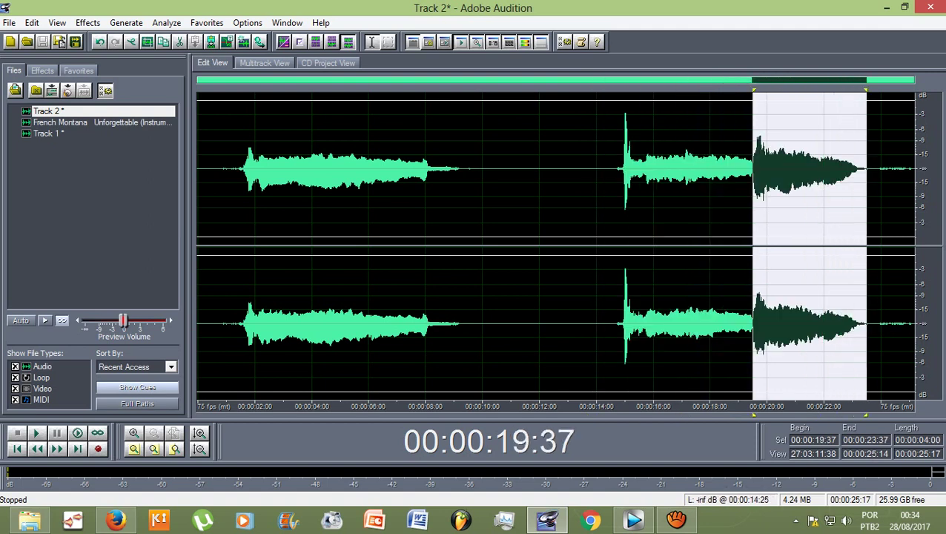
pyautogui.scroll(3, 792, 245)
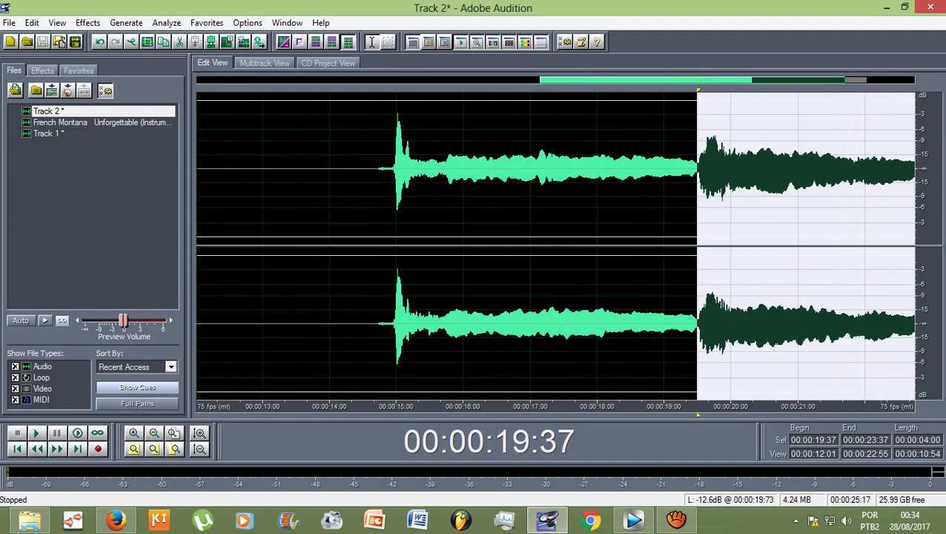
pyautogui.scroll(2, 700, 245)
pyautogui.moveTo(696, 90); pyautogui.dragTo(699, 89)
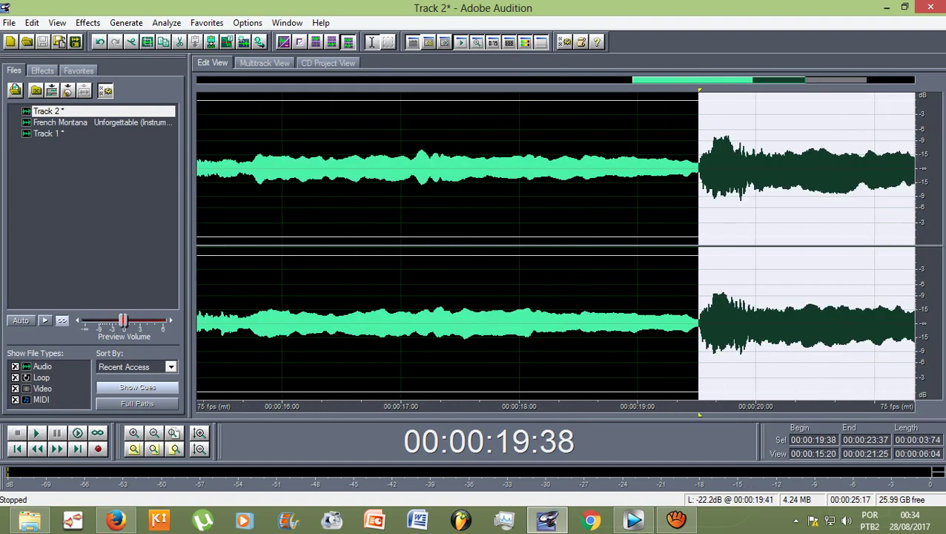
pyautogui.scroll(-5, 700, 168)
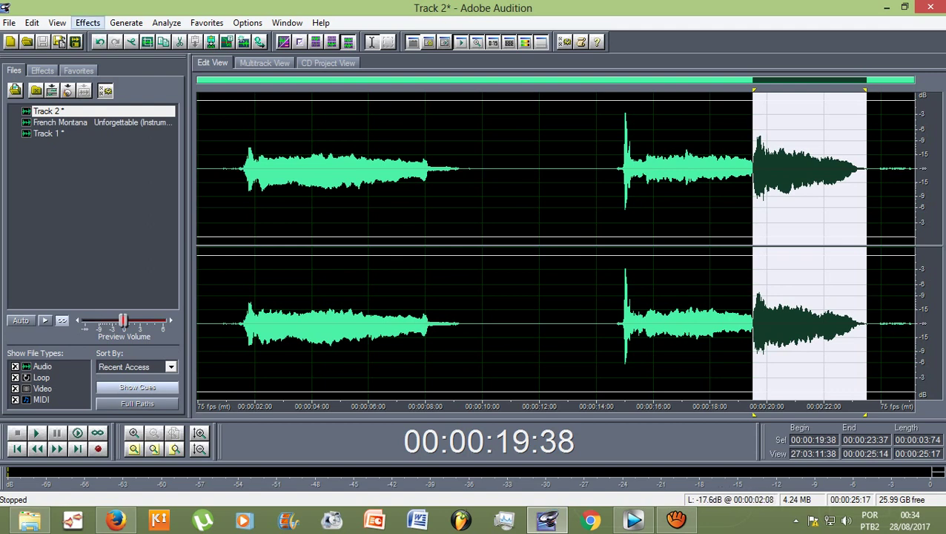
pyautogui.click(87, 22)
pyautogui.moveTo(115, 89)
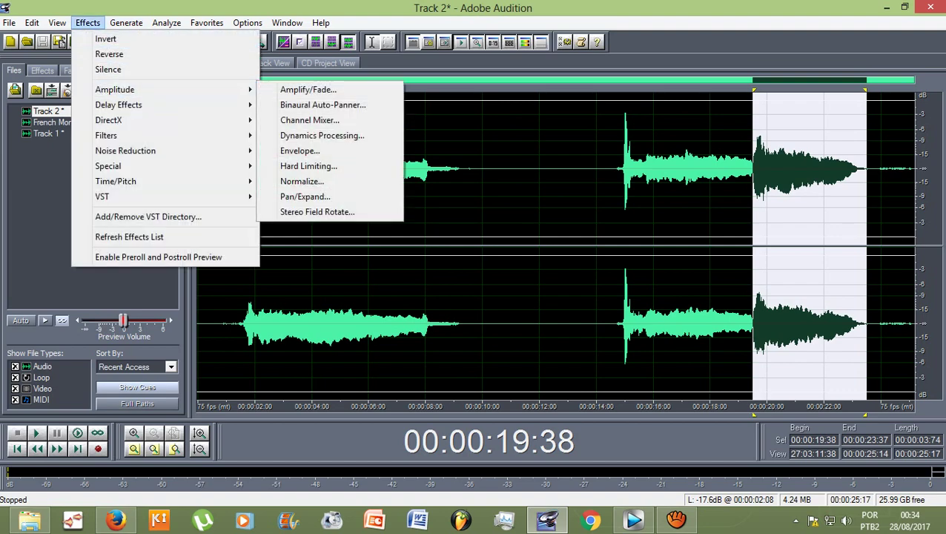
pyautogui.press('Return')
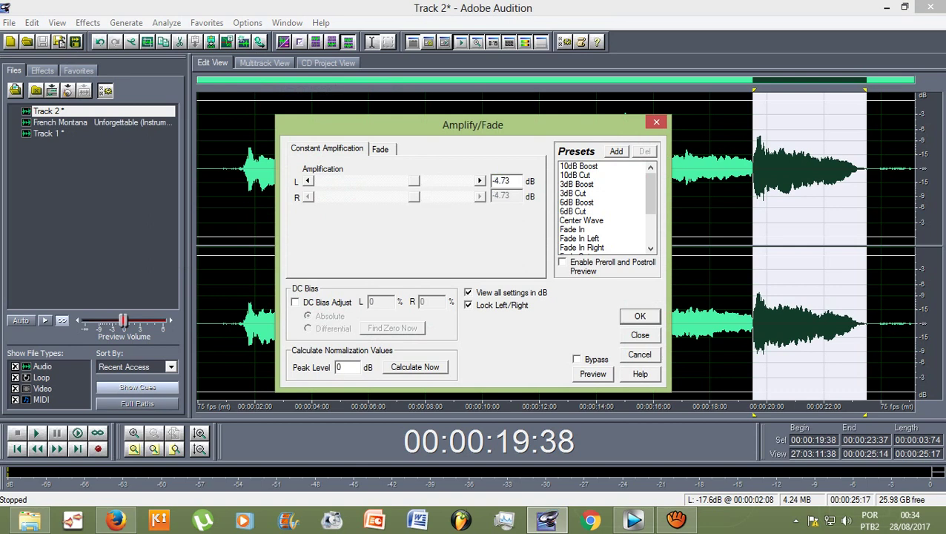
pyautogui.press('Return')
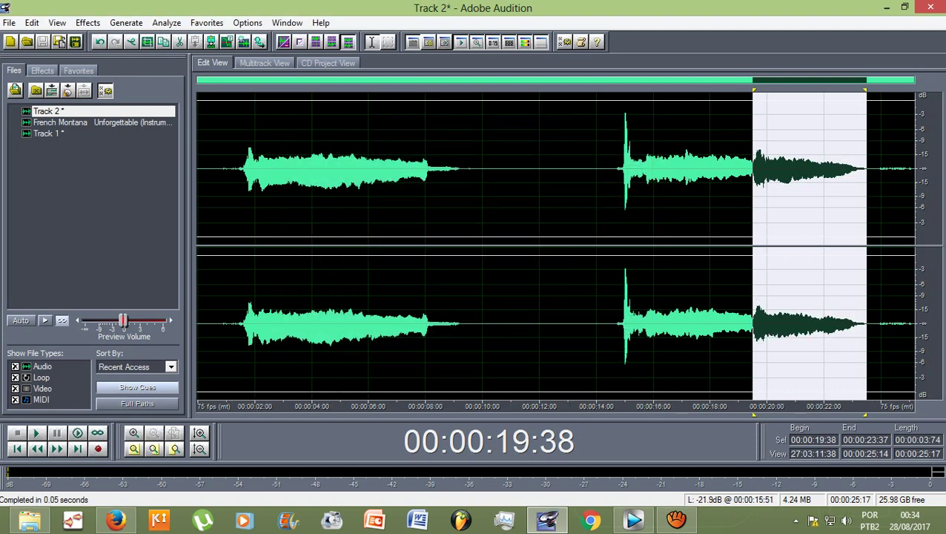
# Step: Listen to the Track 2 waveform from 00:00:14:49 through the lowered last phrase
pyautogui.click(689, 245)
pyautogui.moveTo(636, 245); pyautogui.dragTo(865, 244)
pyautogui.click(616, 170)
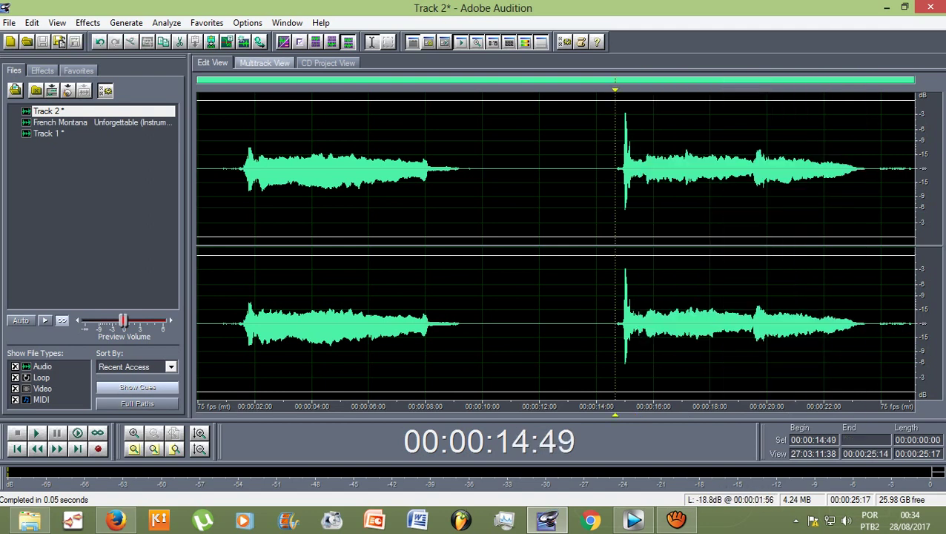
pyautogui.click(278, 62)
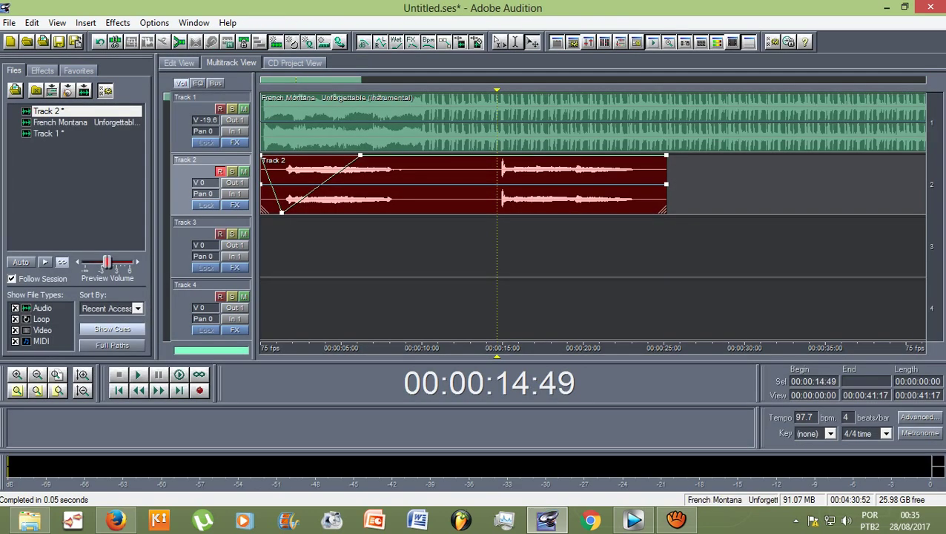
pyautogui.doubleClick(488, 184)
pyautogui.press('space')
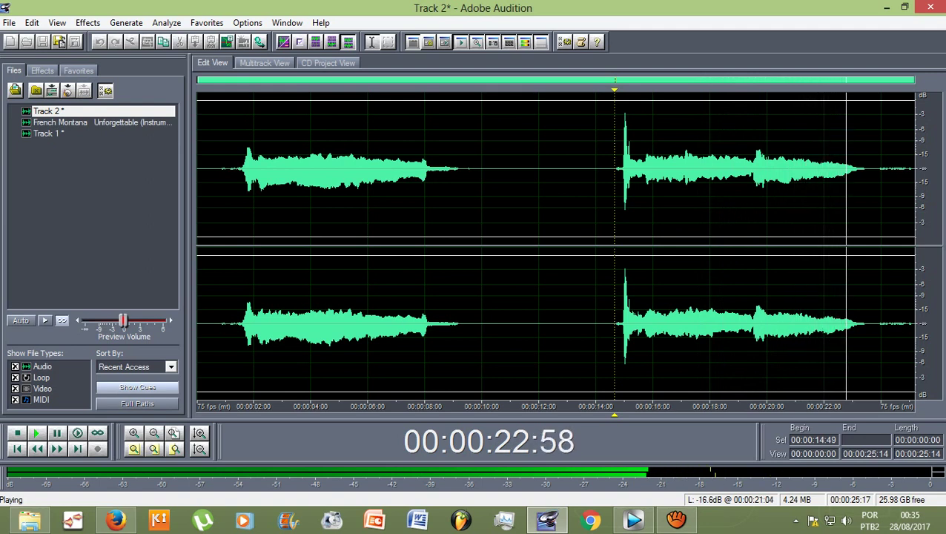
pyautogui.press('space')
# Step: Apply the Echo effect with the Canyon preset to Track 2 from 00:00:17:04 to 00:00:25:14
pyautogui.moveTo(683, 222); pyautogui.dragTo(920, 222)
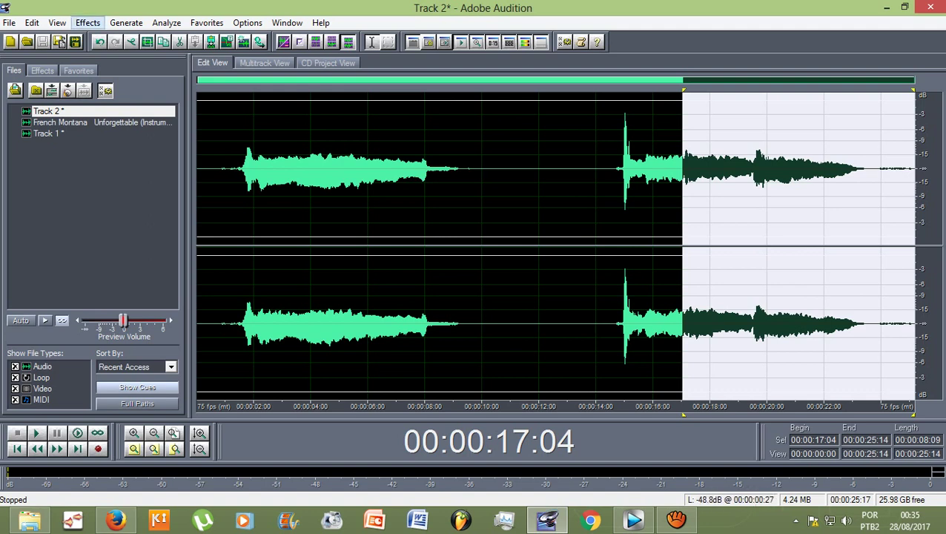
pyautogui.click(88, 23)
pyautogui.moveTo(119, 104)
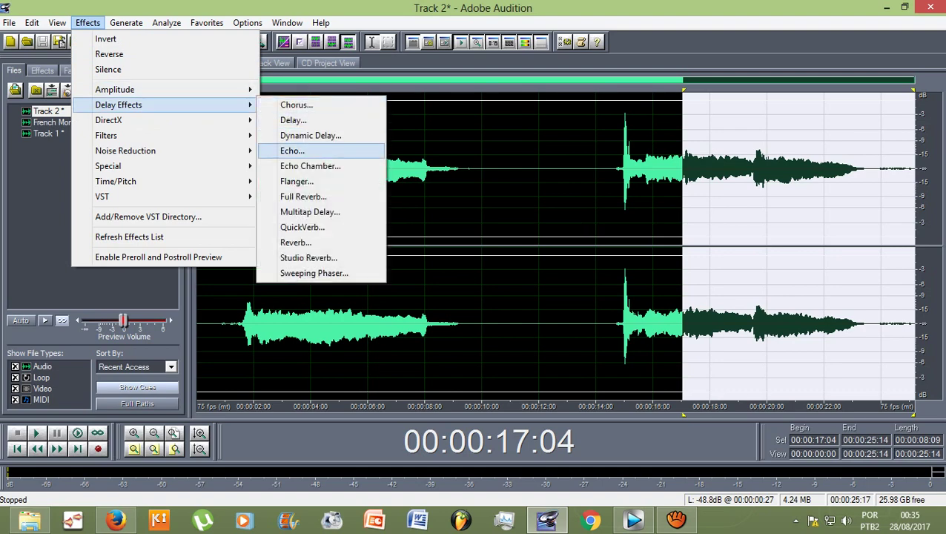
pyautogui.click(292, 151)
pyautogui.click(538, 174)
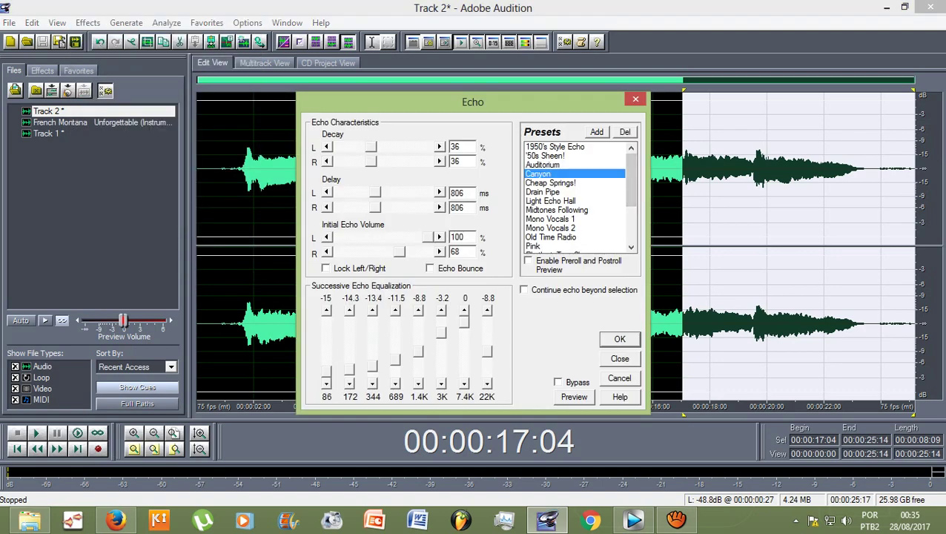
pyautogui.click(617, 339)
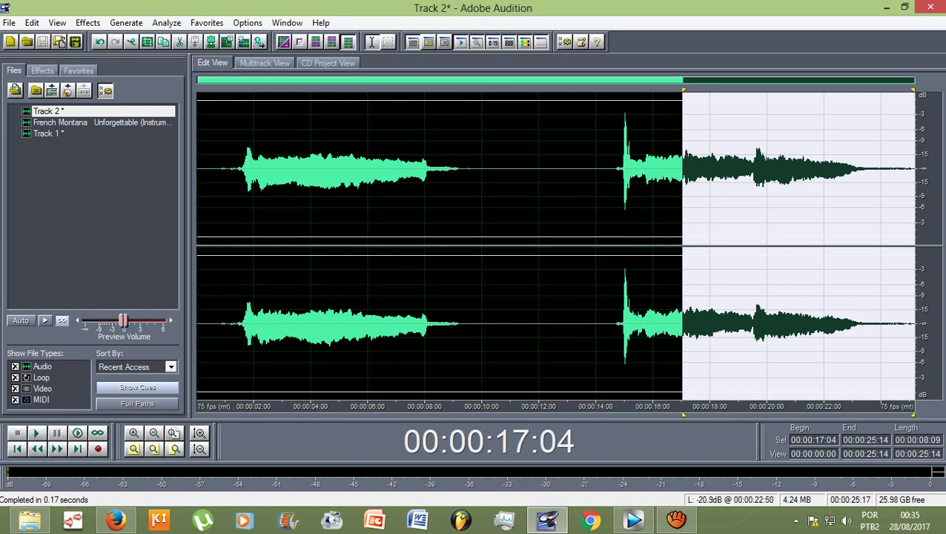
# Step: Play the multitrack session from 00:00:14:09 to hear the echoed ending over the instrumental
pyautogui.click(599, 170)
pyautogui.click(273, 63)
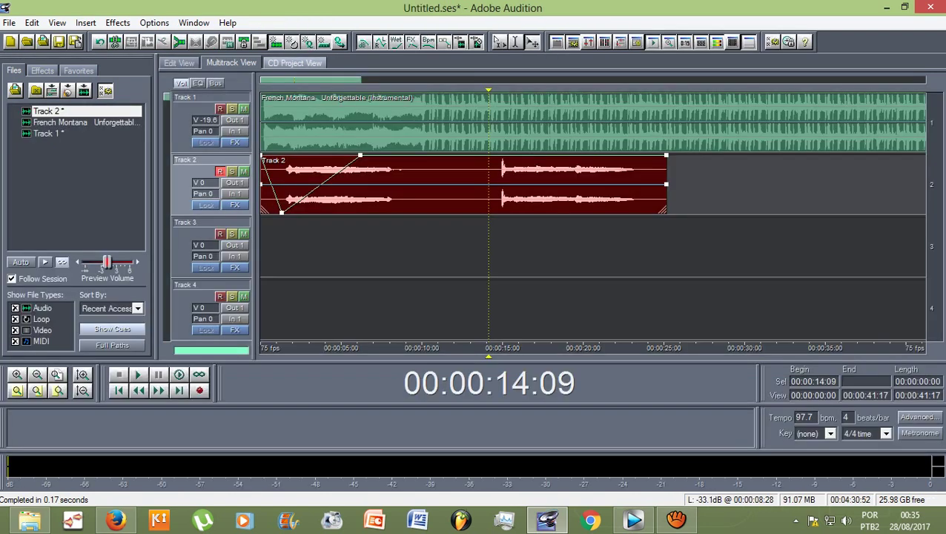
pyautogui.press('space')
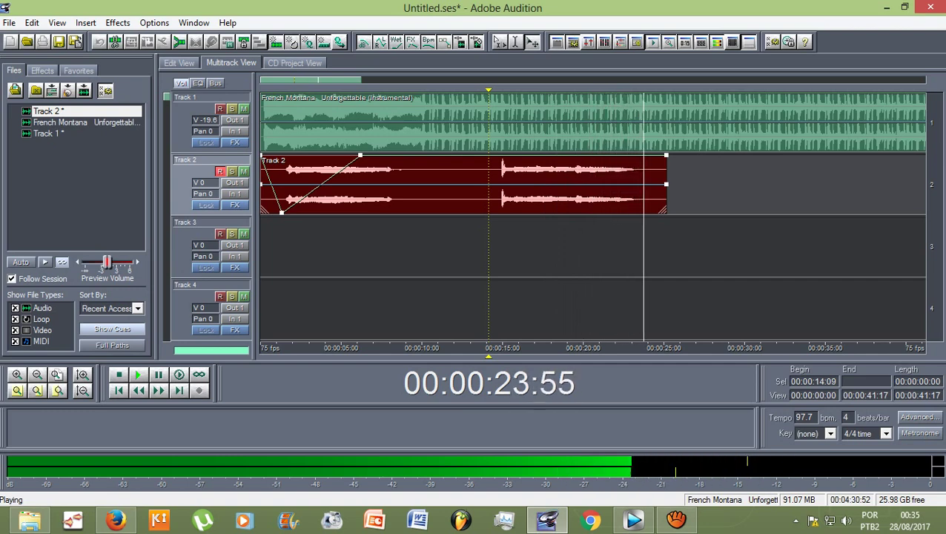
pyautogui.press('space')
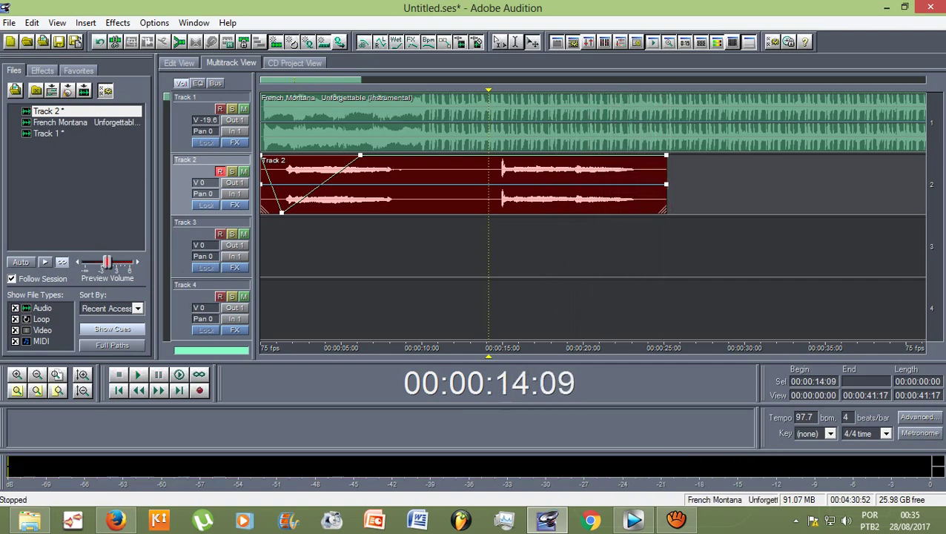
# Step: Dip Track 2's volume envelope to silence at about 00:00:14, rising to full by about 00:00:17, and play it from 00:00:13:19
pyautogui.scroll(2, 497, 186)
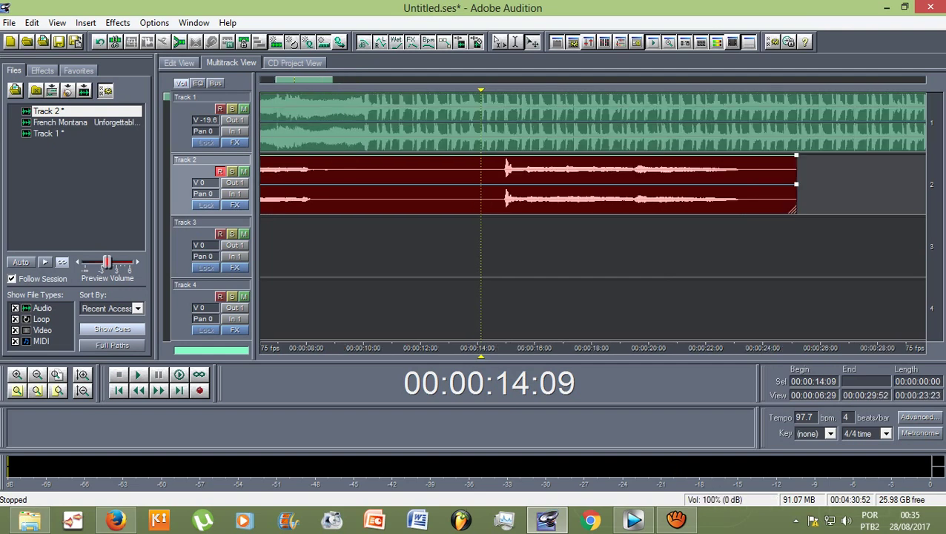
pyautogui.moveTo(500, 156); pyautogui.dragTo(489, 213)
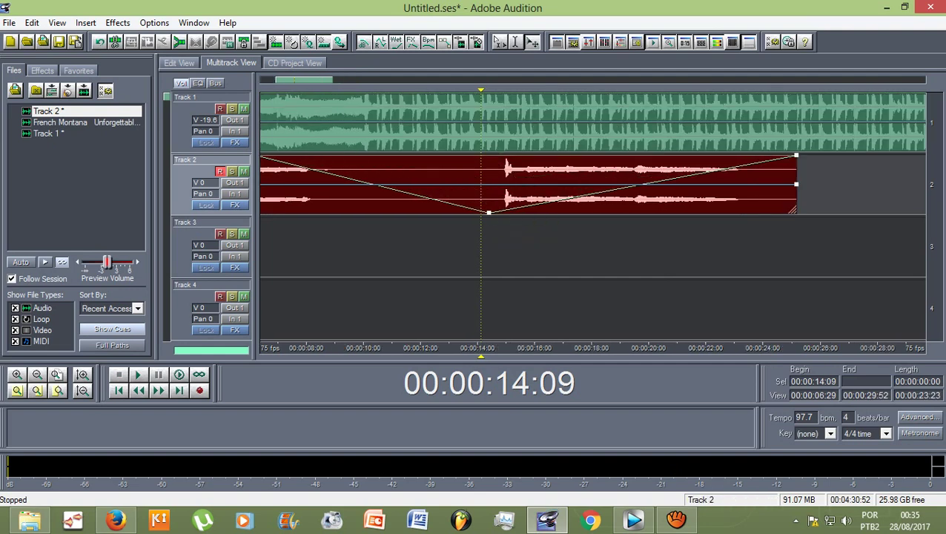
pyautogui.moveTo(550, 202); pyautogui.dragTo(568, 156)
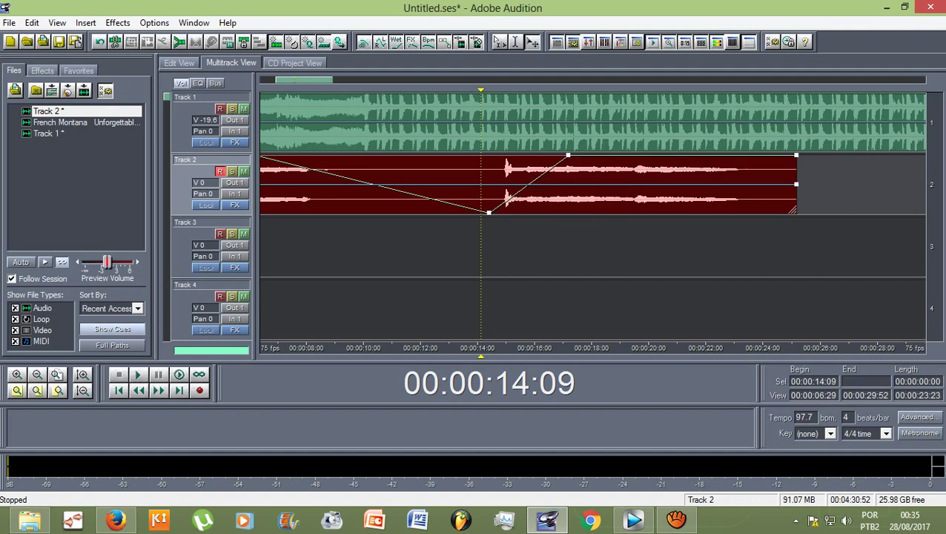
pyautogui.moveTo(445, 201); pyautogui.dragTo(463, 155)
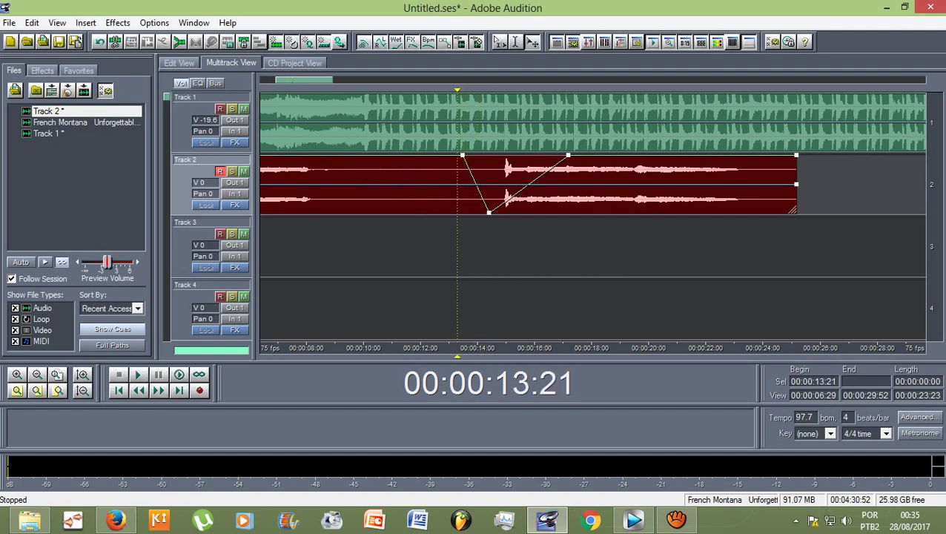
pyautogui.press('space')
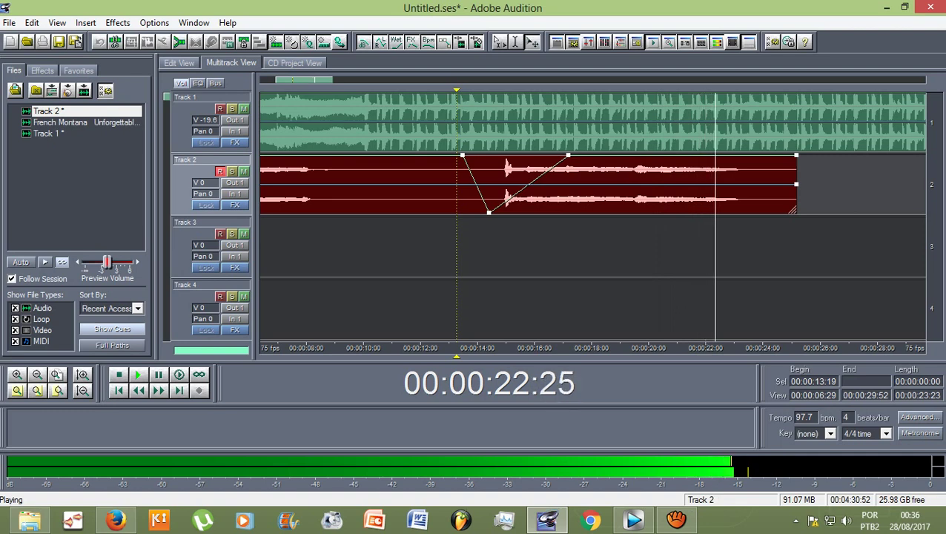
pyautogui.press('space')
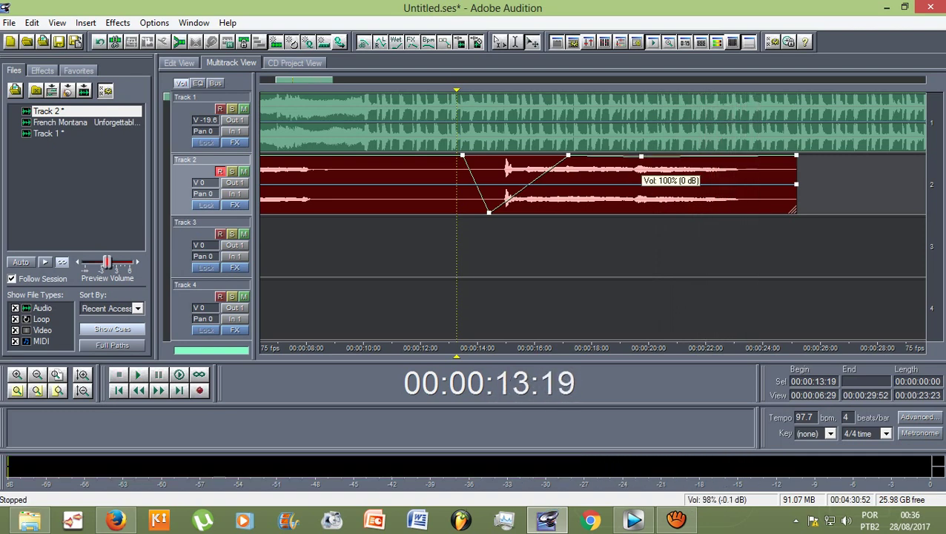
# Step: Lower Track 2's volume envelope to about half over the last phrase, starting with a steep drop near 00:00:19, and play it back
pyautogui.moveTo(641, 156); pyautogui.dragTo(637, 181)
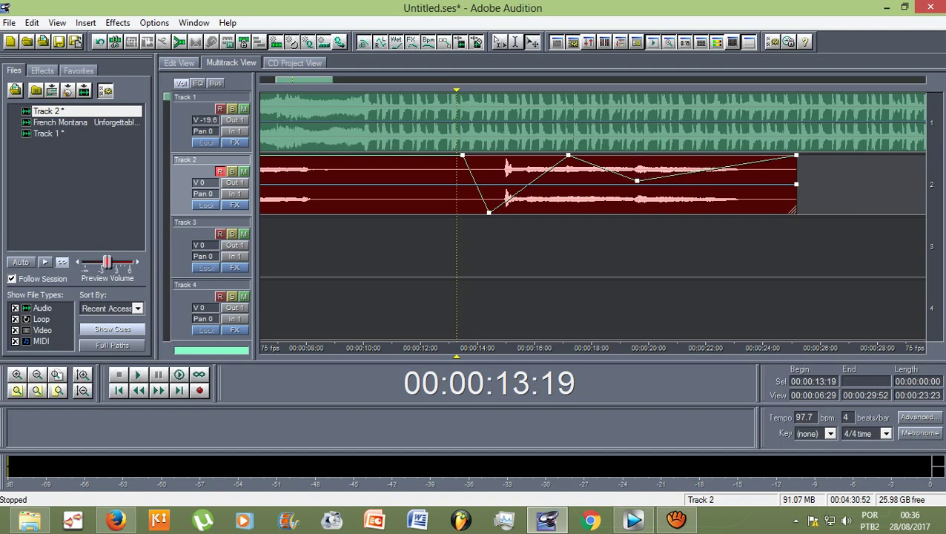
pyautogui.moveTo(737, 165); pyautogui.dragTo(752, 180)
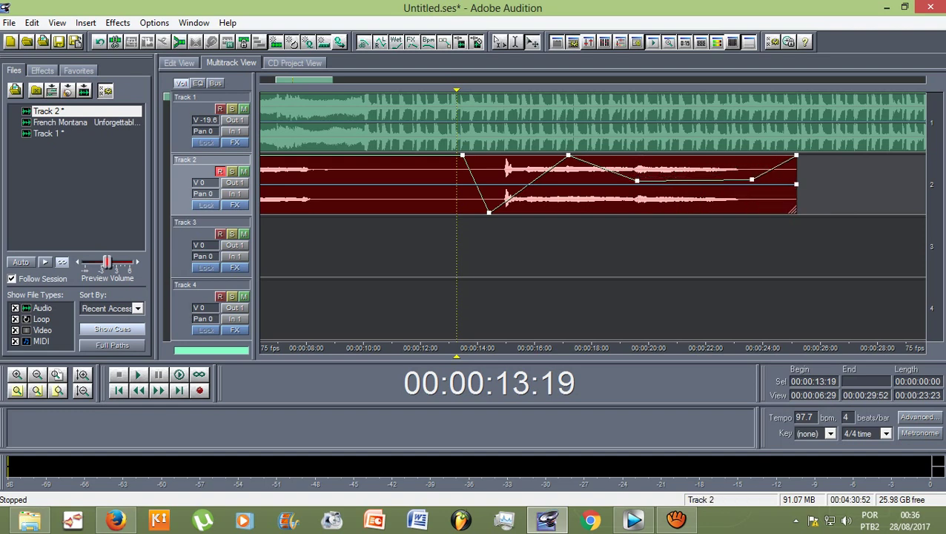
pyautogui.moveTo(637, 180); pyautogui.dragTo(631, 157)
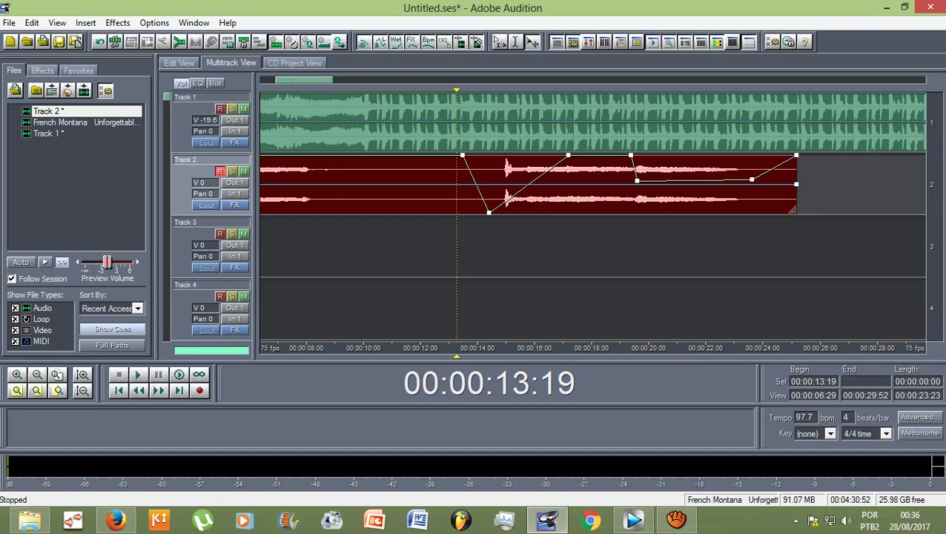
pyautogui.press('space')
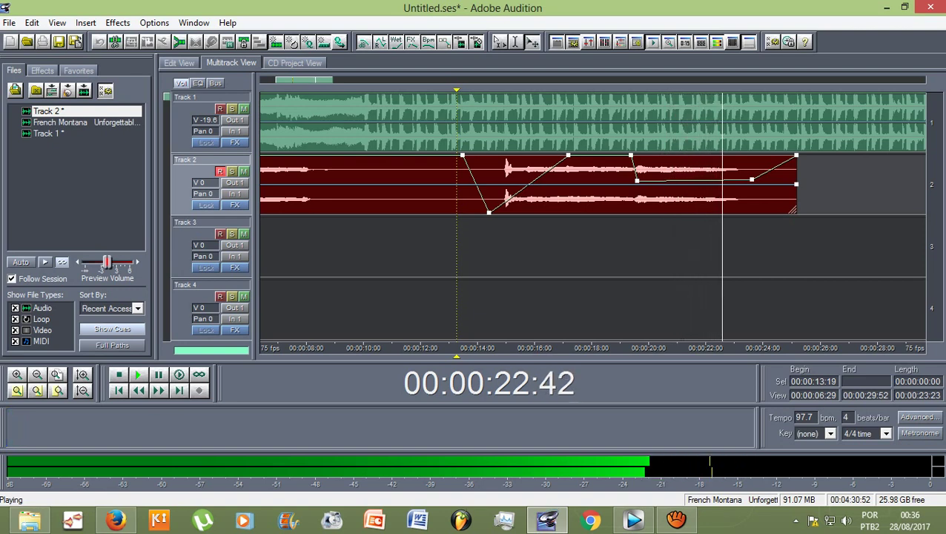
# Step: Trim the end of the Track 2 clip to about 00:00:23 and return the session to the start
pyautogui.moveTo(793, 210); pyautogui.dragTo(741, 210)
pyautogui.scroll(-3, 740, 123)
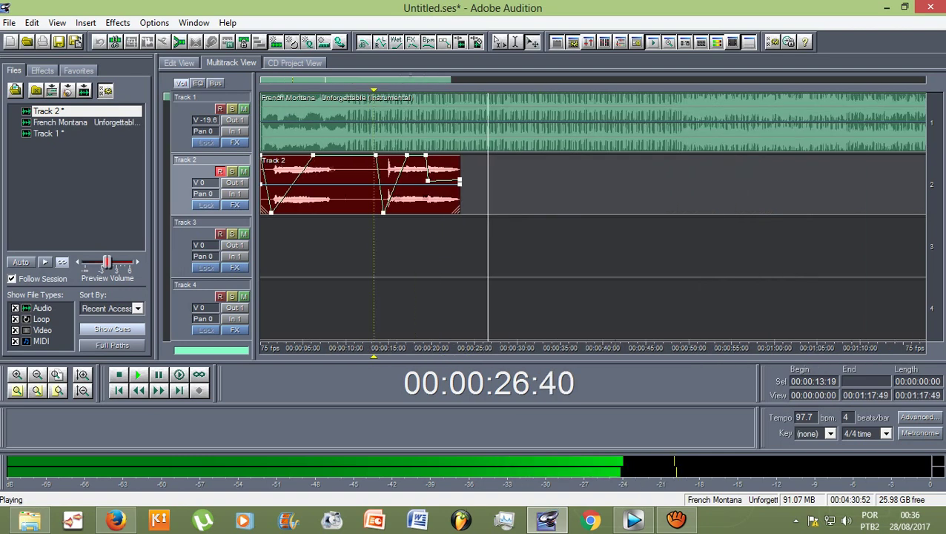
pyautogui.press('space')
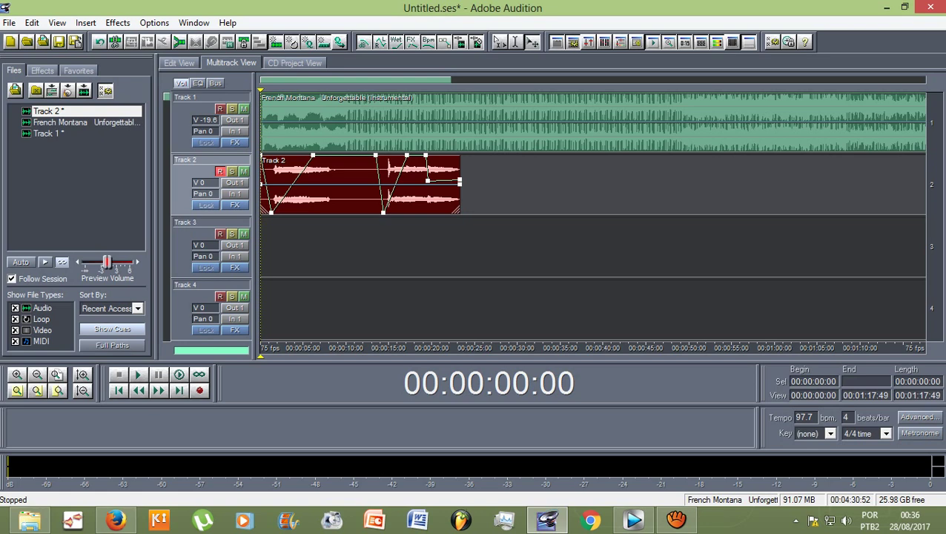
# Step: Play the whole vocal over the instrumental from the start of the session
pyautogui.press('space')
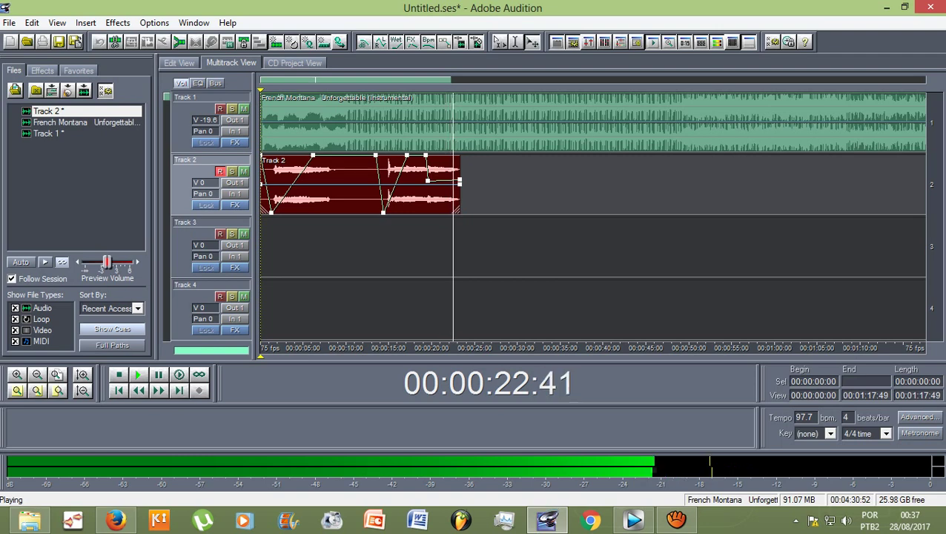
pyautogui.press('space')
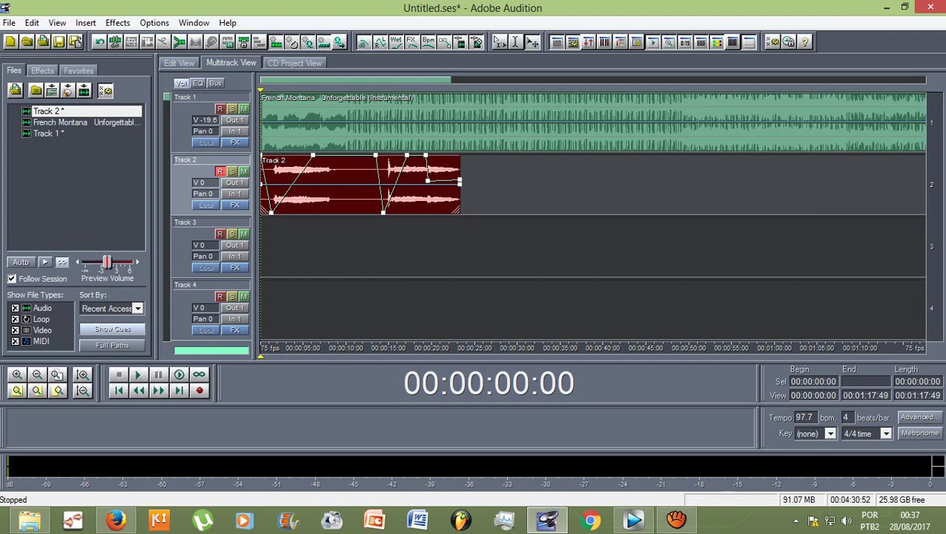
pyautogui.click(675, 519)
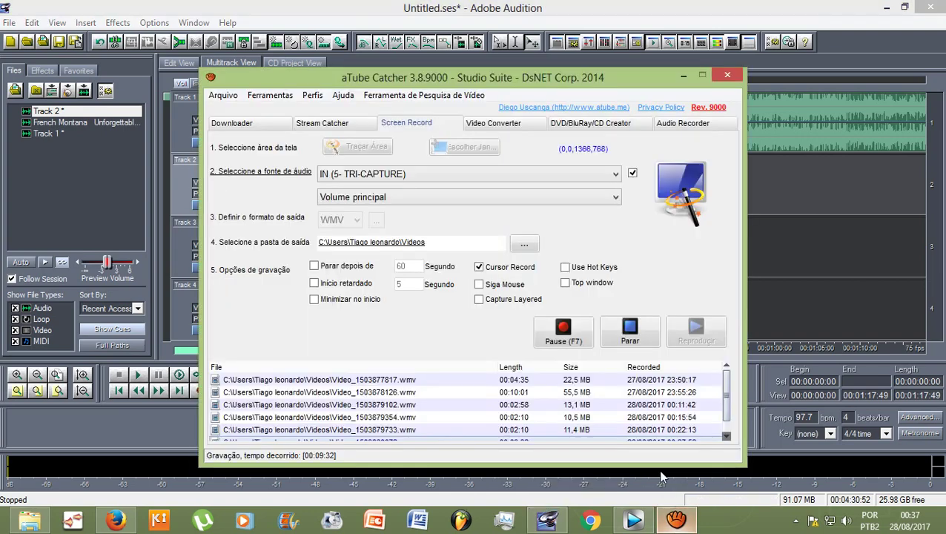